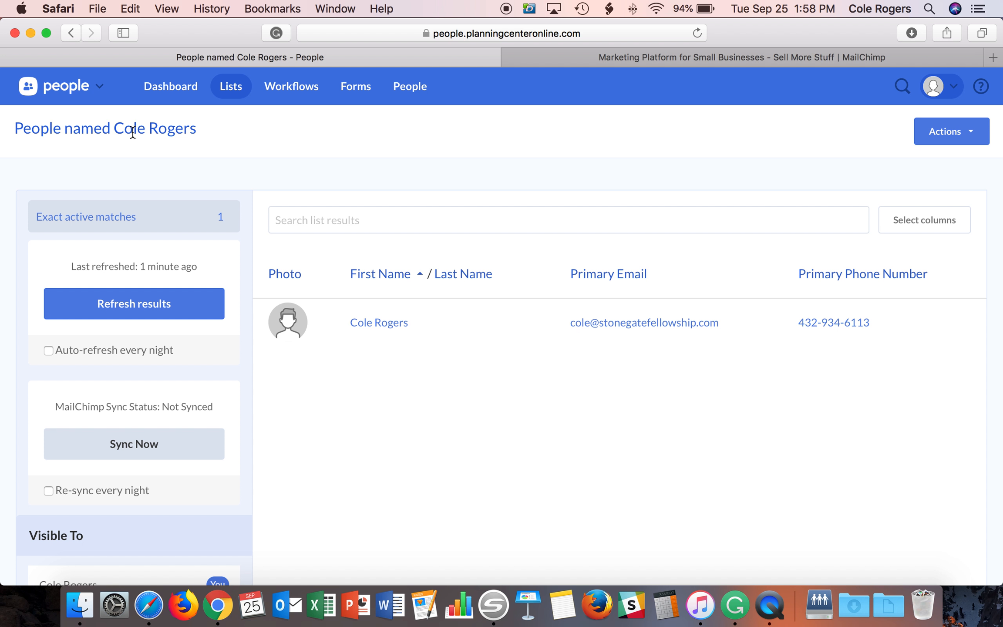
{"action": "scroll", "coordinate": [206, 227], "scroll_direction": "down", "scroll_amount": 6}
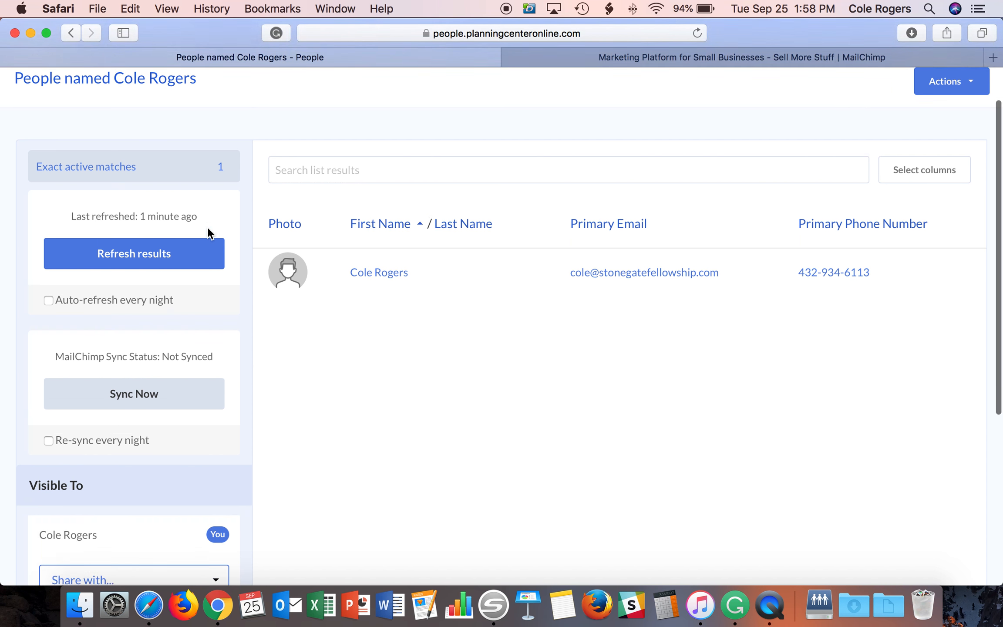
{"action": "scroll", "coordinate": [237, 232], "scroll_direction": "down", "scroll_amount": 1}
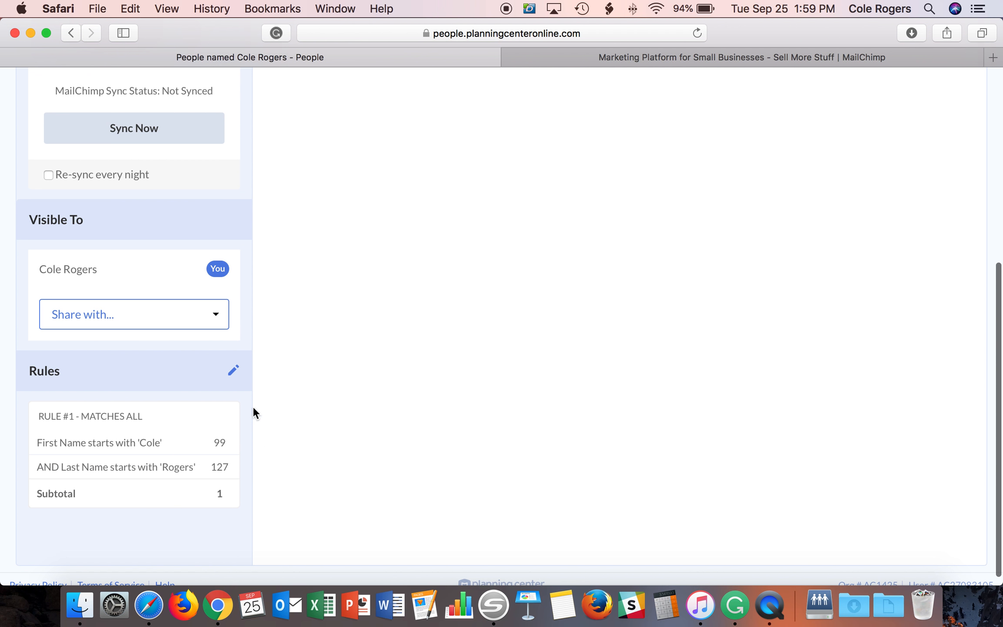
{"action": "scroll", "coordinate": [312, 372], "scroll_direction": "up", "scroll_amount": 5}
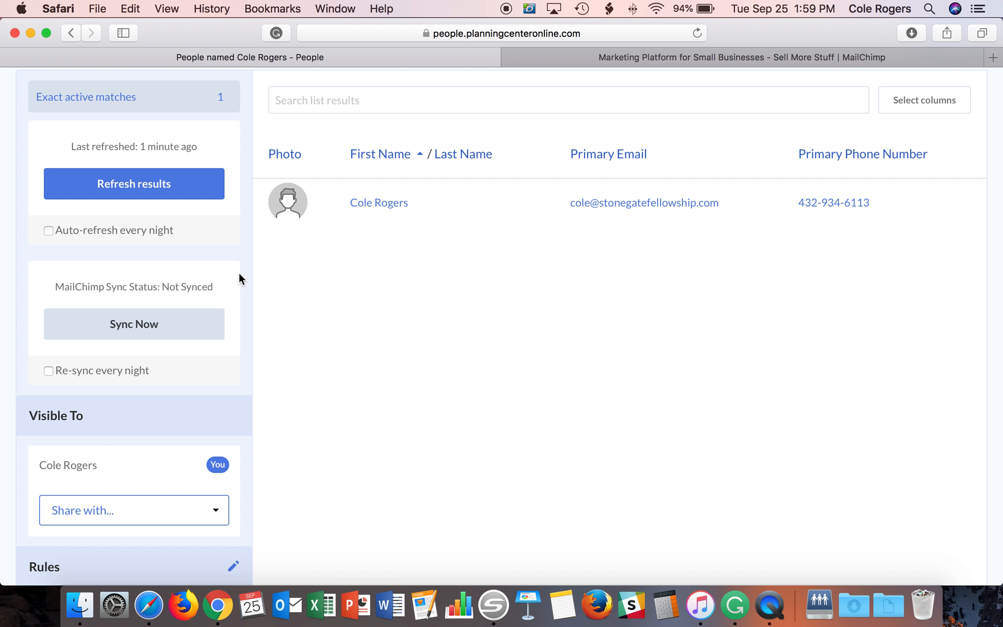
- Turn on nightly auto-refresh and nightly MailChimp re-sync for the Planning Center People list
{"action": "left_click", "coordinate": [86, 232]}
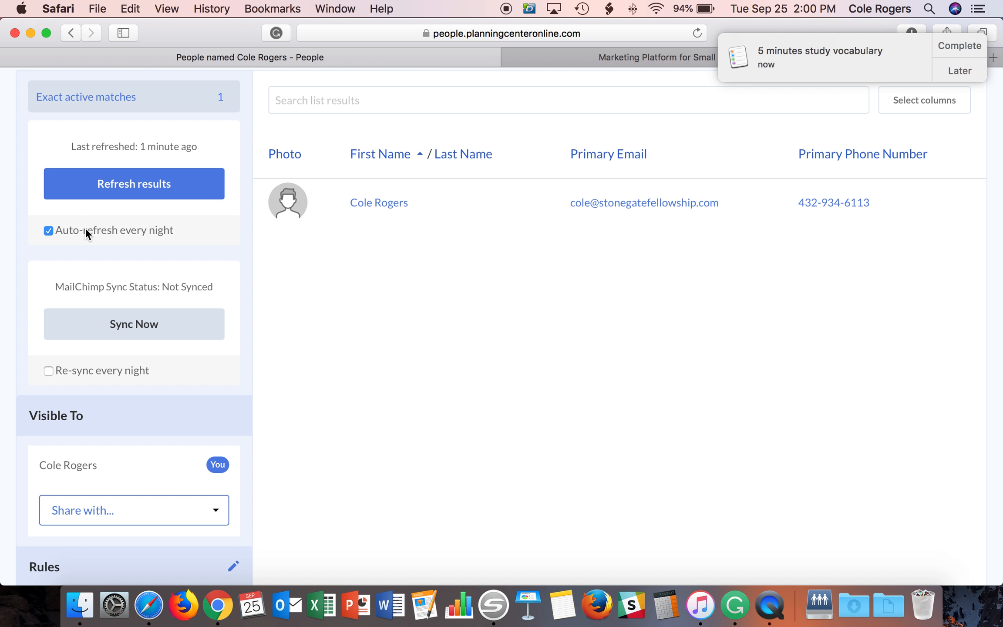
{"action": "left_click", "coordinate": [961, 52]}
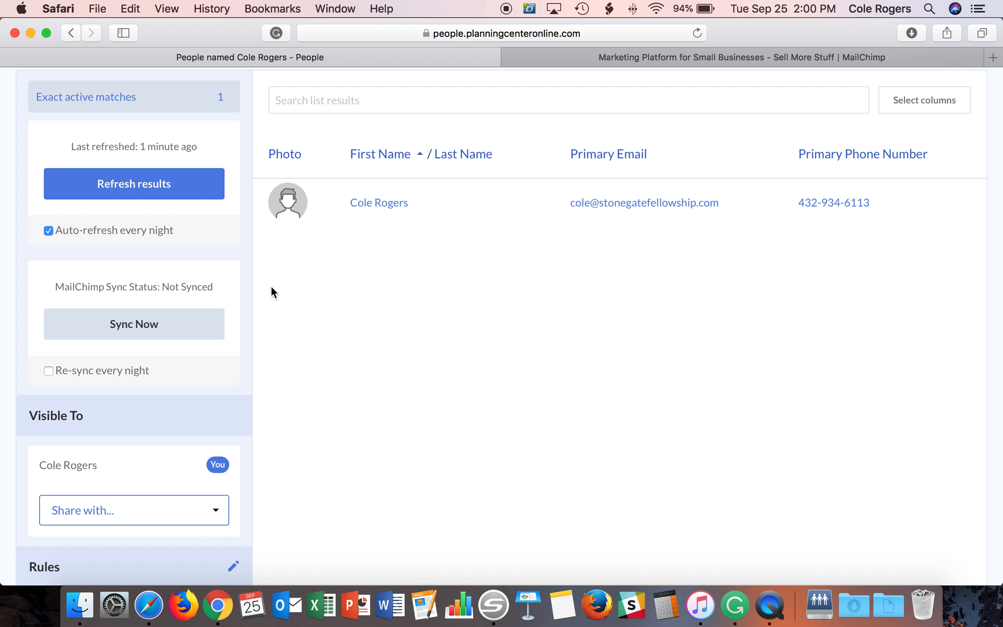
{"action": "scroll", "coordinate": [261, 296], "scroll_direction": "up", "scroll_amount": 1}
{"action": "left_click", "coordinate": [112, 381]}
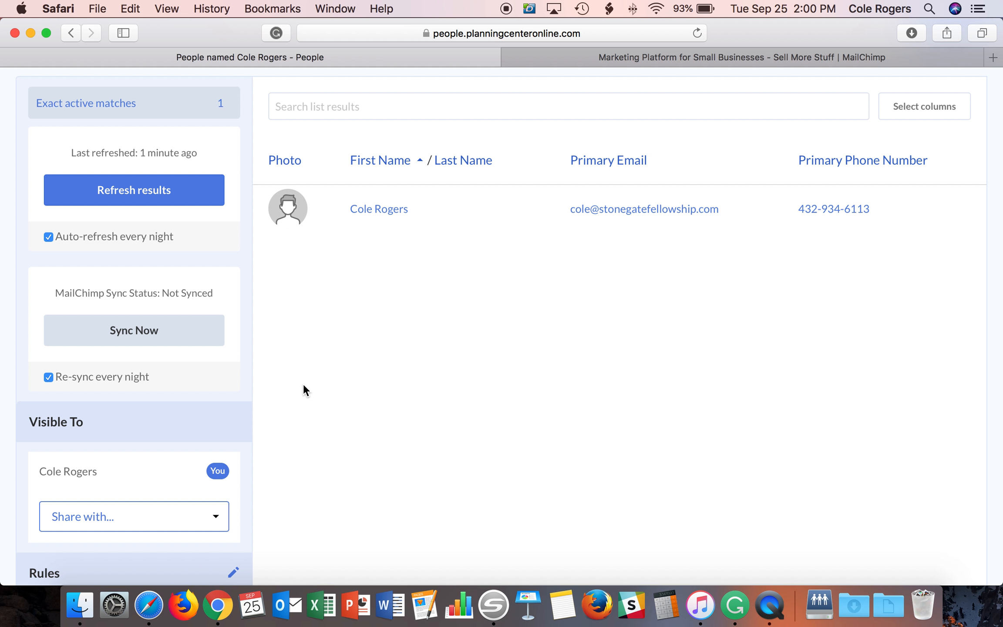
{"action": "scroll", "coordinate": [279, 339], "scroll_direction": "up", "scroll_amount": 3}
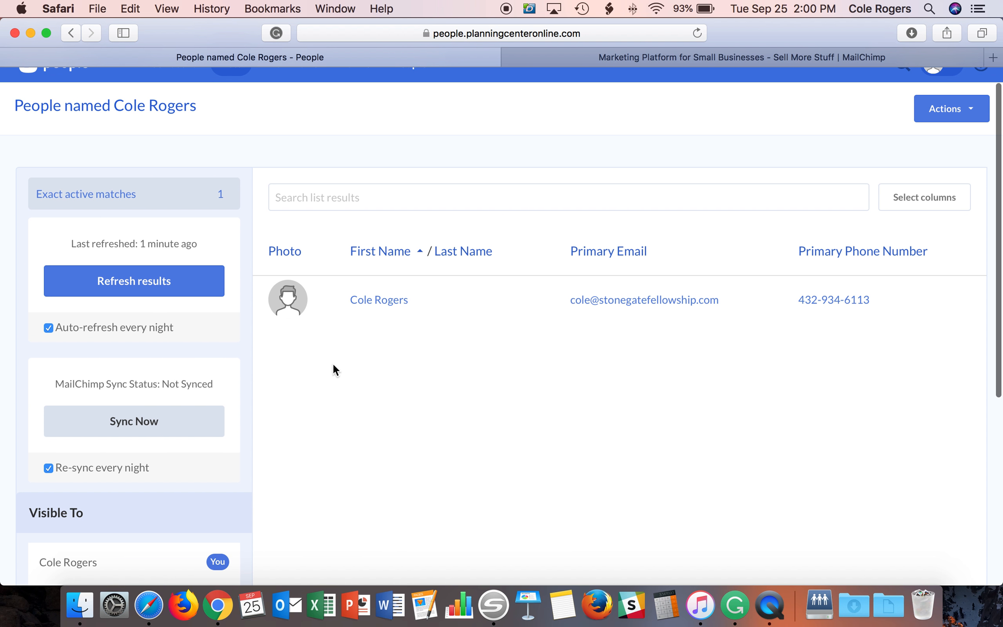
{"action": "scroll", "coordinate": [319, 404], "scroll_direction": "down", "scroll_amount": 2}
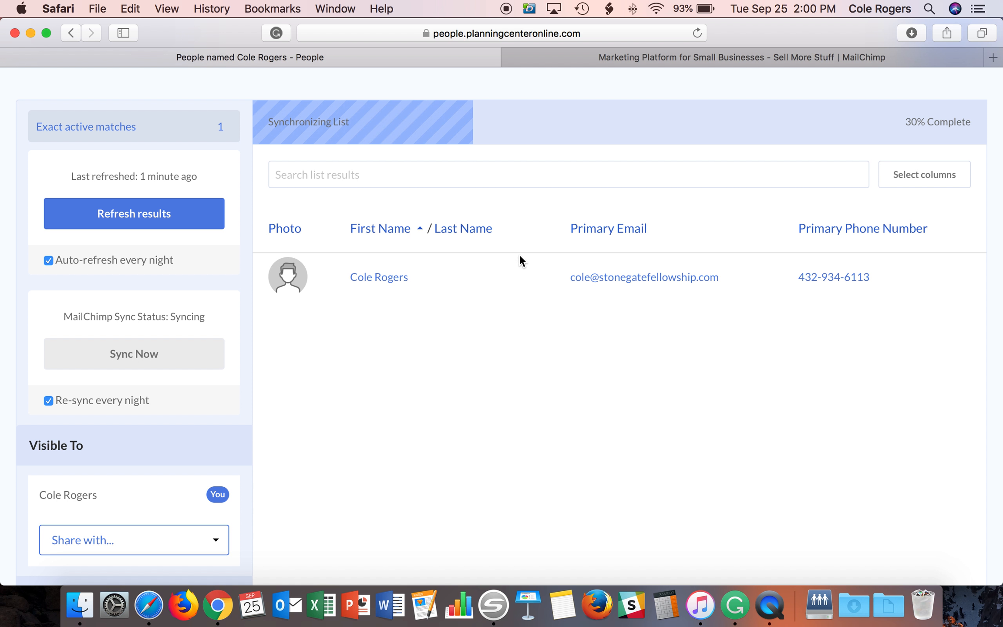
- Switch to the MailChimp tab and log in using the saved autofill credentials
{"action": "left_click", "coordinate": [664, 59]}
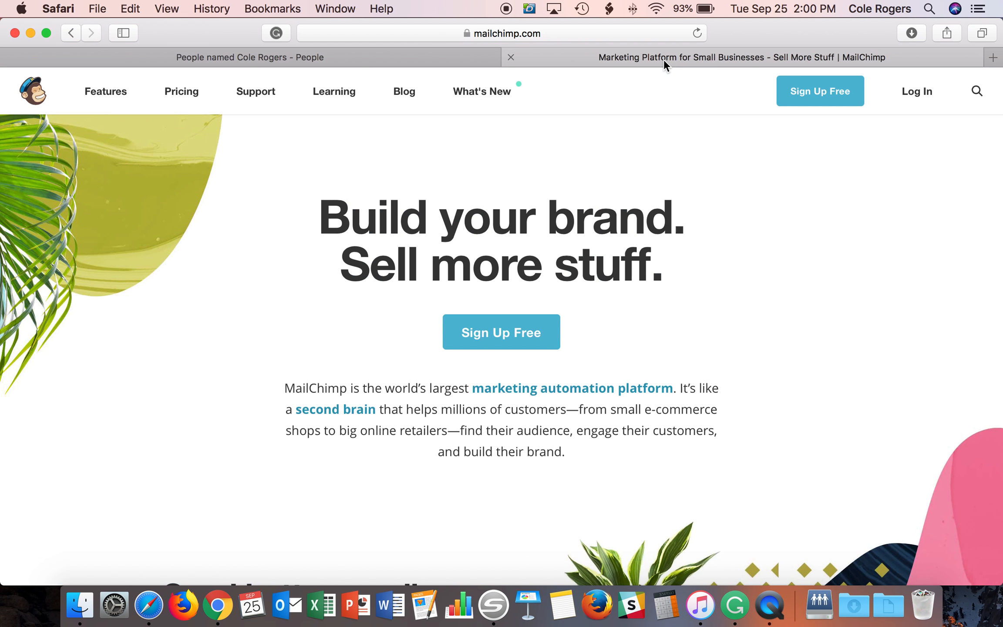
{"action": "left_click", "coordinate": [916, 92]}
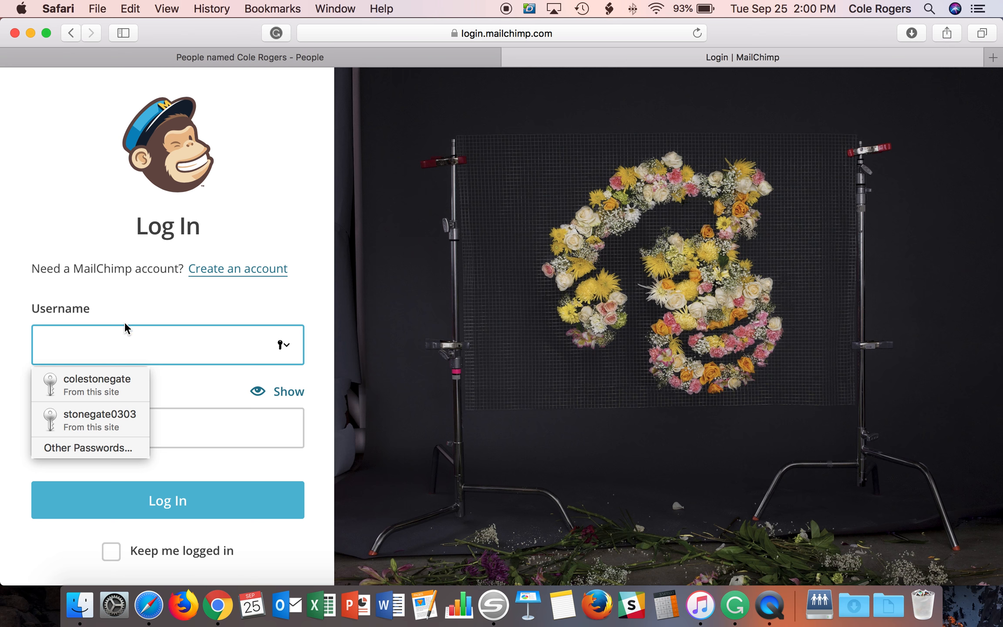
{"action": "left_click", "coordinate": [104, 373]}
{"action": "left_click", "coordinate": [161, 496]}
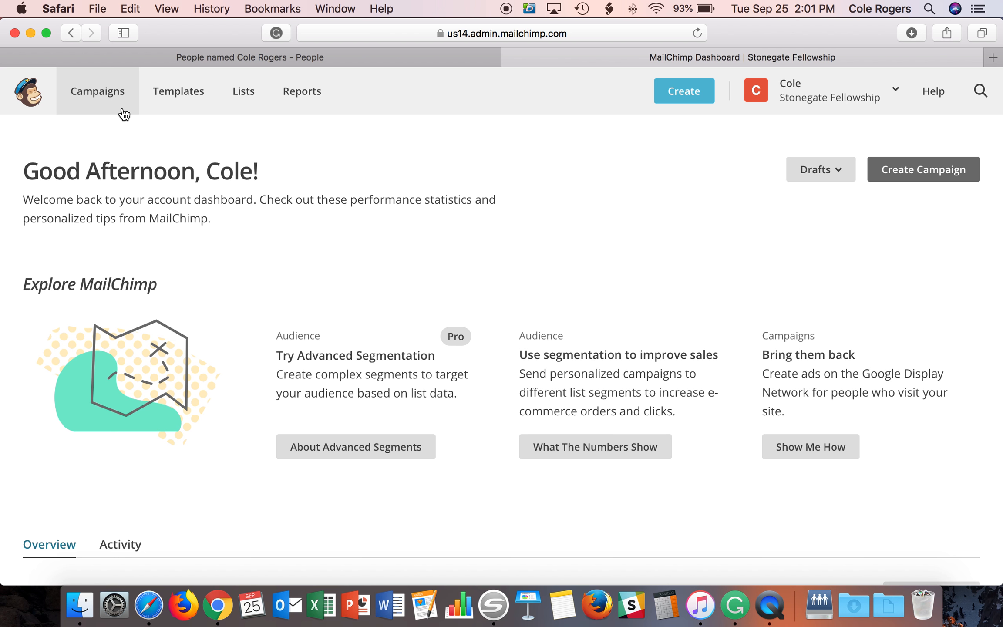
- Open Templates and look through the saved templates down to the Default Template
{"action": "left_click", "coordinate": [179, 104]}
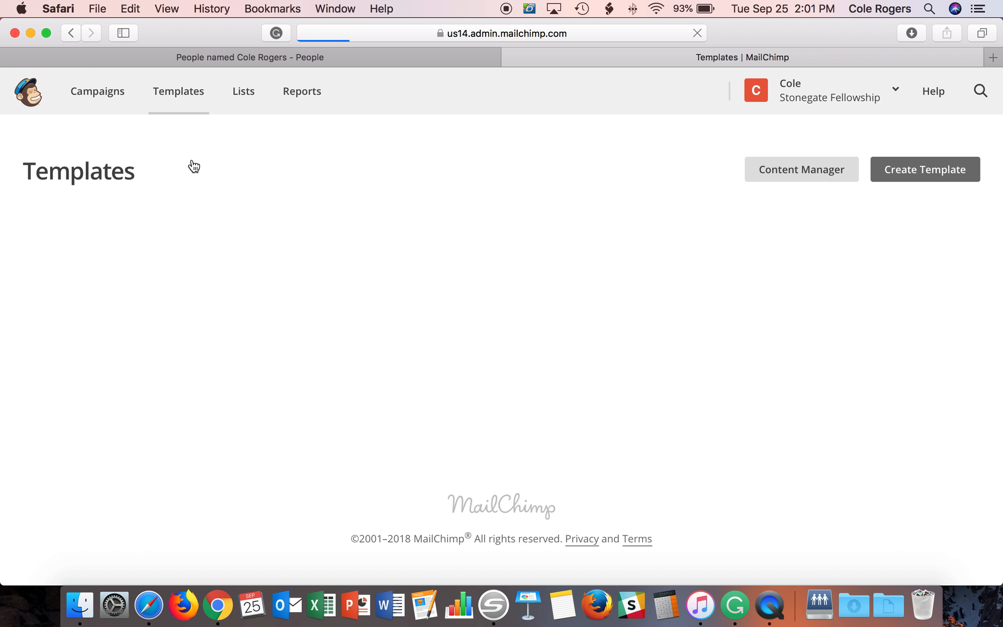
{"action": "scroll", "coordinate": [260, 181], "scroll_direction": "down", "scroll_amount": 3}
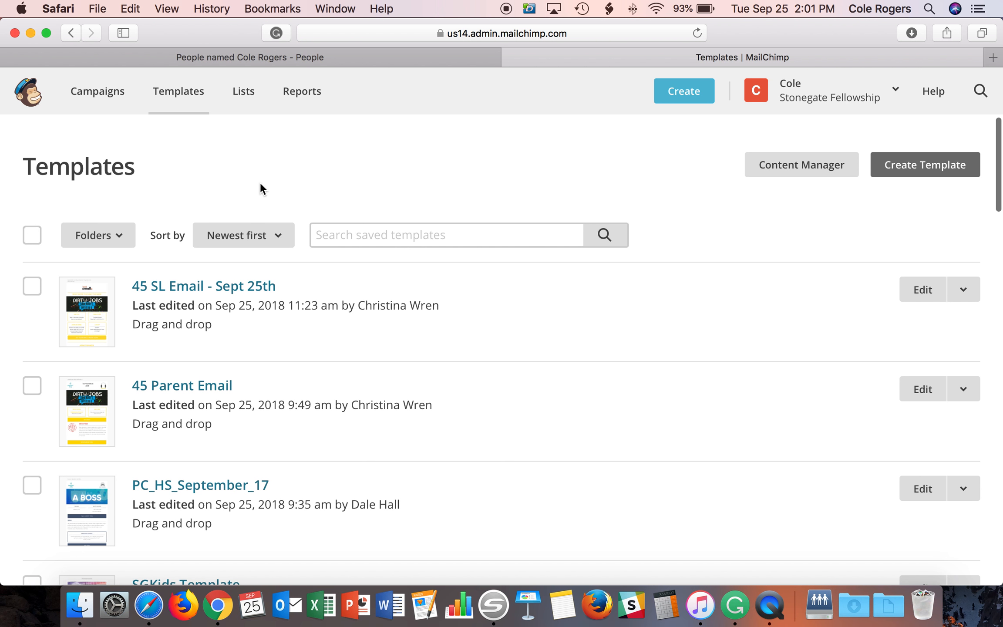
{"action": "scroll", "coordinate": [275, 189], "scroll_direction": "down", "scroll_amount": 6}
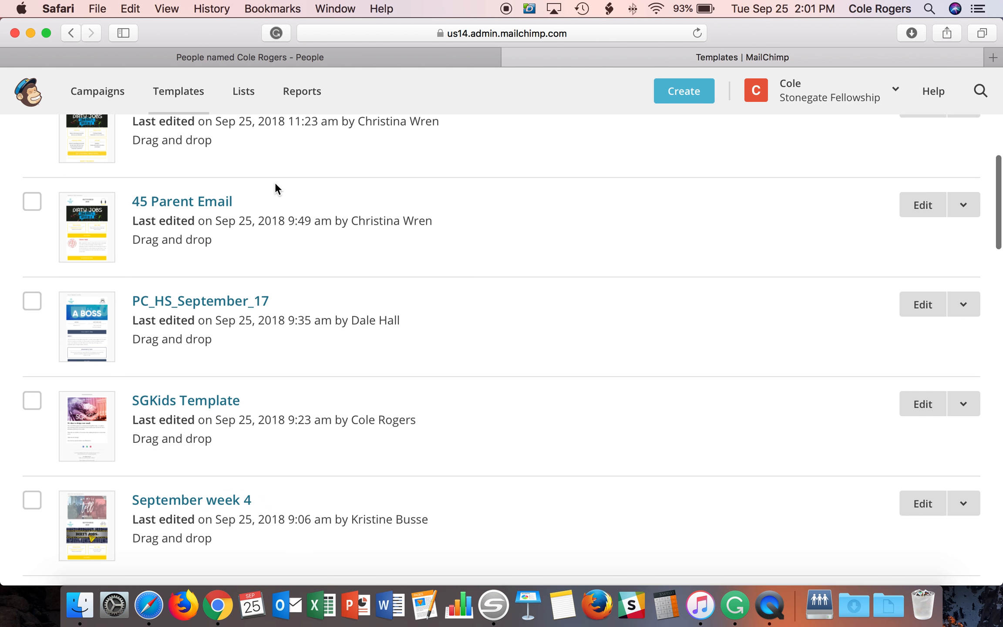
{"action": "scroll", "coordinate": [274, 185], "scroll_direction": "up", "scroll_amount": 4}
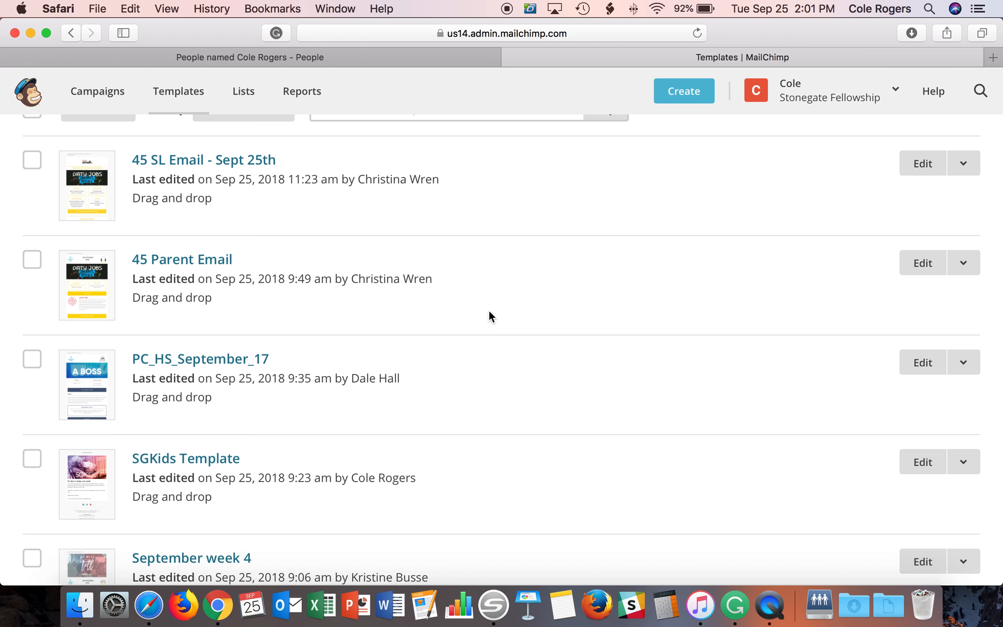
{"action": "scroll", "coordinate": [436, 312], "scroll_direction": "down", "scroll_amount": 4}
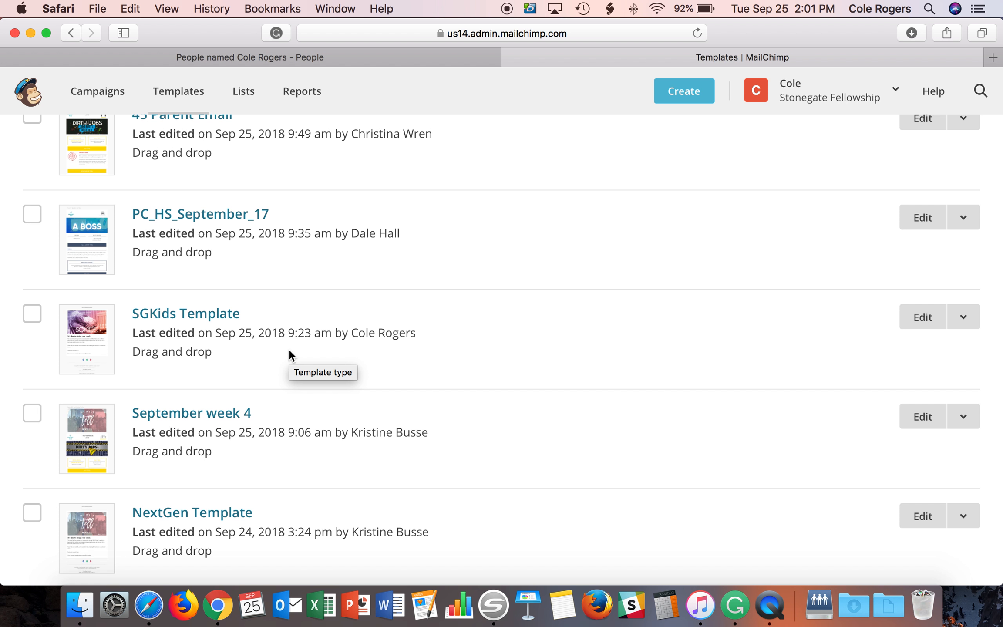
{"action": "scroll", "coordinate": [312, 375], "scroll_direction": "down", "scroll_amount": 3}
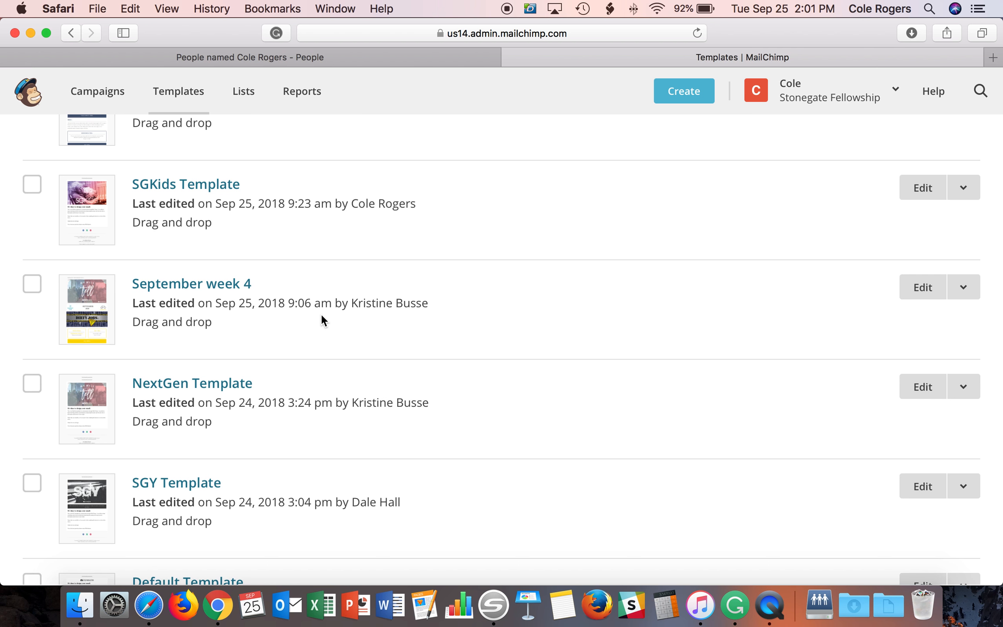
{"action": "scroll", "coordinate": [330, 311], "scroll_direction": "down", "scroll_amount": 2}
{"action": "scroll", "coordinate": [359, 308], "scroll_direction": "down", "scroll_amount": 1}
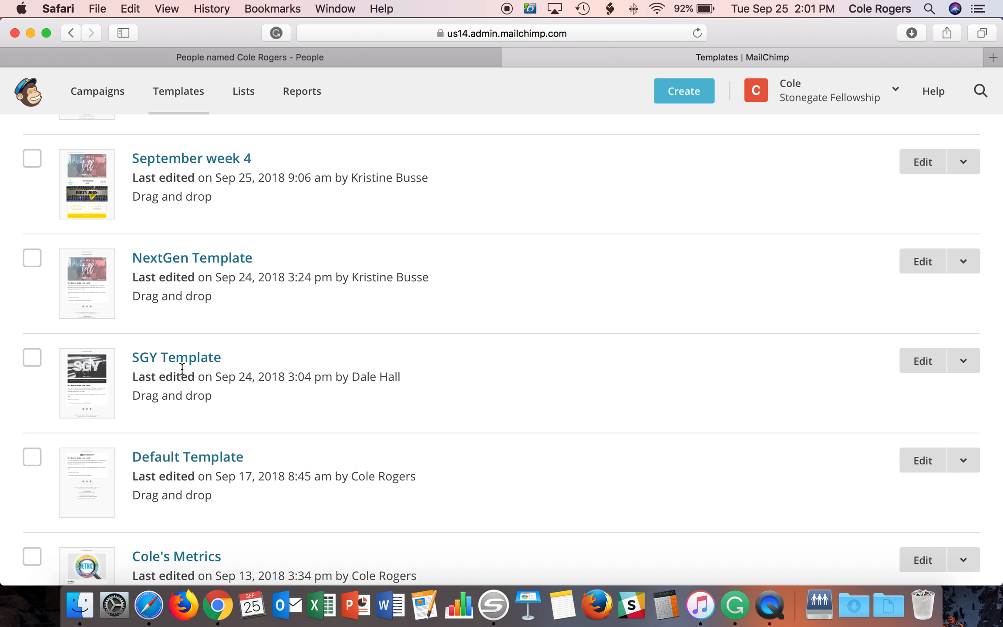
{"action": "scroll", "coordinate": [271, 359], "scroll_direction": "up", "scroll_amount": 3}
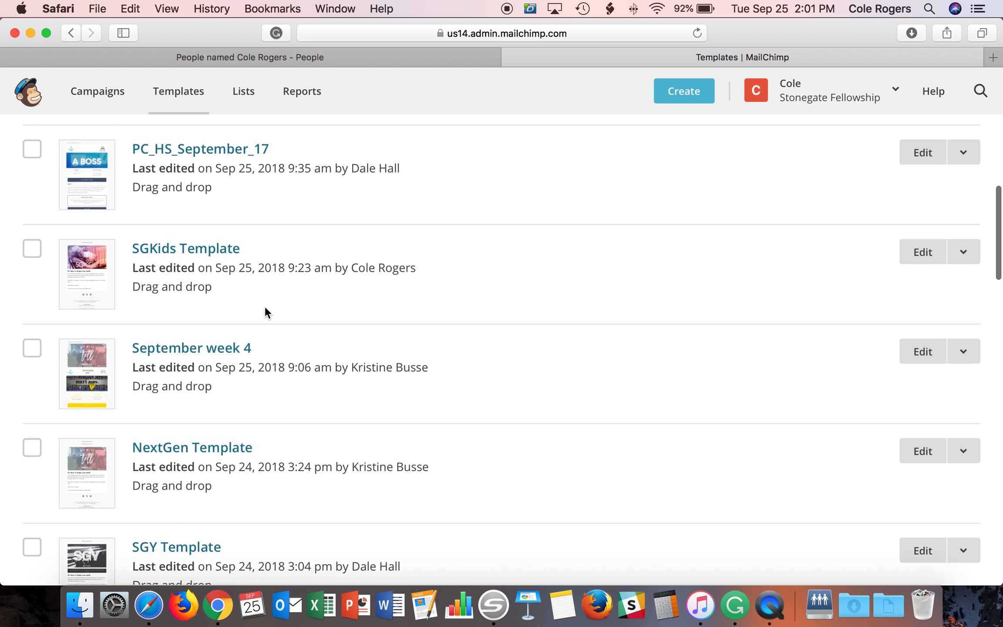
{"action": "scroll", "coordinate": [312, 335], "scroll_direction": "down", "scroll_amount": 5}
{"action": "scroll", "coordinate": [313, 339], "scroll_direction": "down", "scroll_amount": 5}
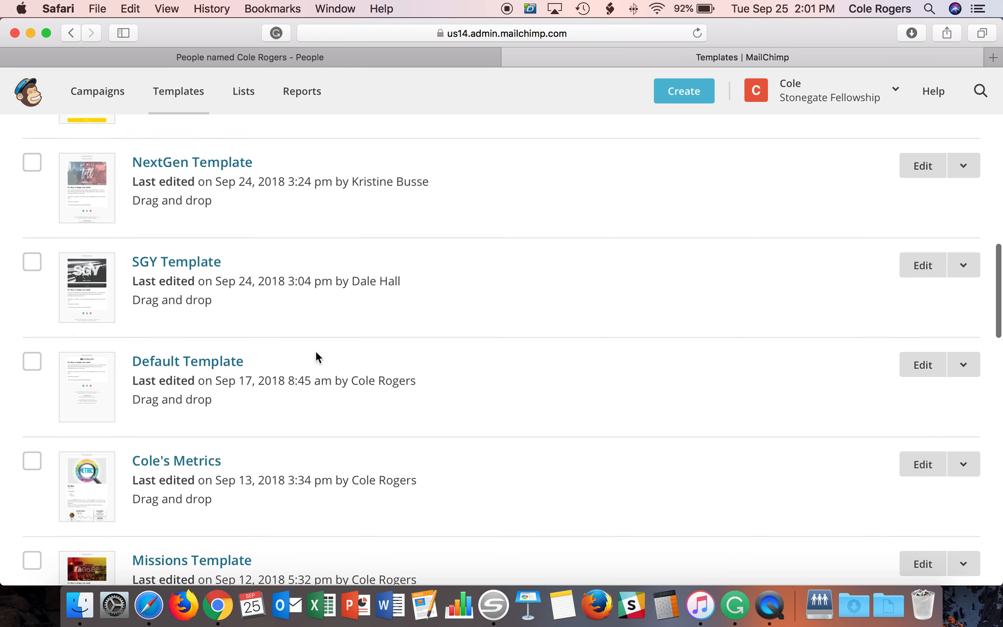
{"action": "scroll", "coordinate": [358, 457], "scroll_direction": "down", "scroll_amount": 2}
{"action": "scroll", "coordinate": [358, 457], "scroll_direction": "up", "scroll_amount": 7}
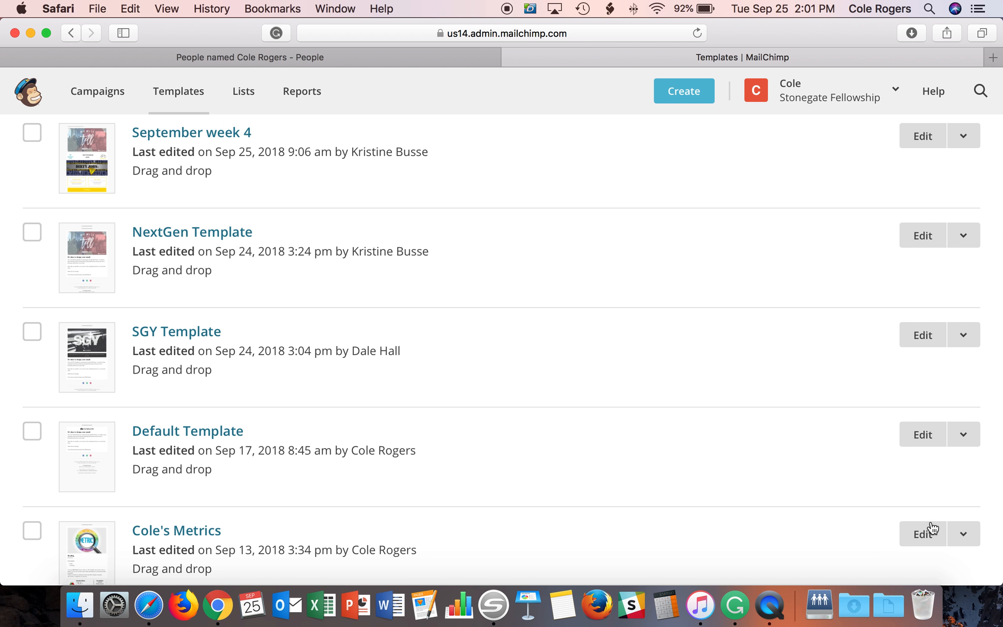
- Create a new email campaign from the Default Template
{"action": "left_click", "coordinate": [960, 448]}
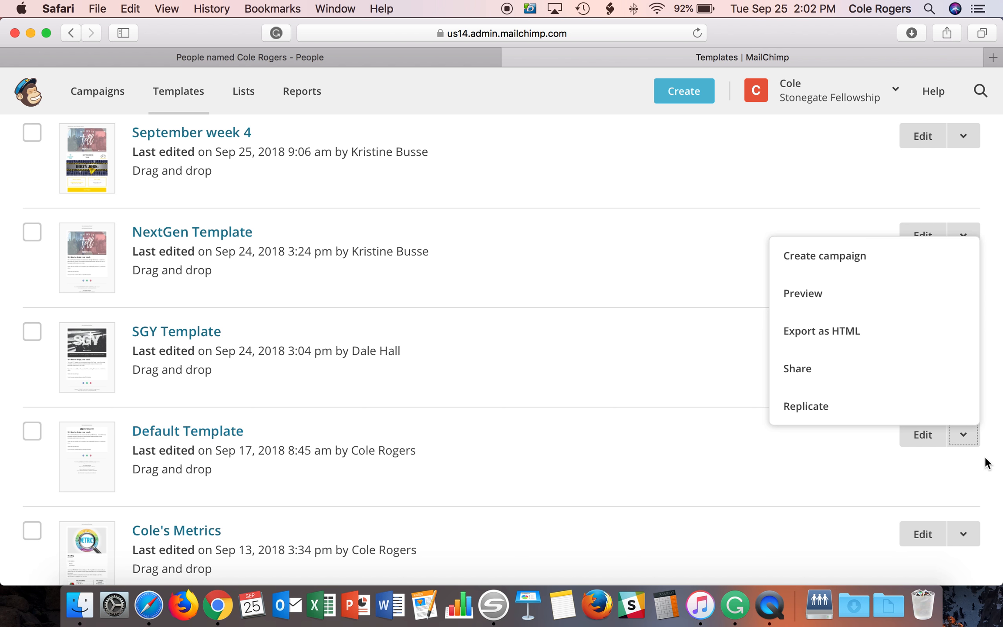
{"action": "left_click", "coordinate": [852, 262]}
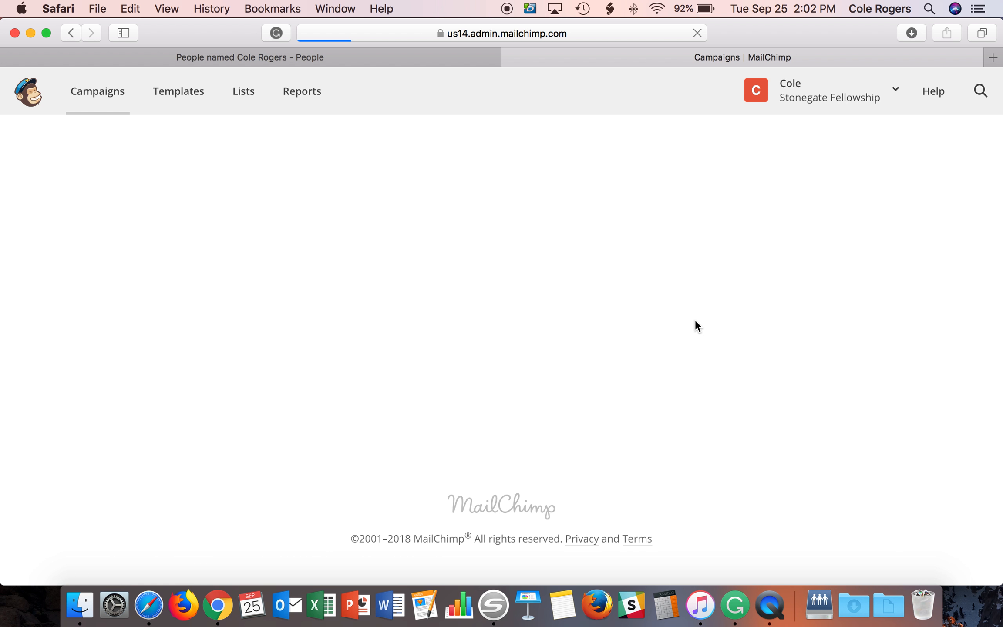
{"action": "scroll", "coordinate": [607, 306], "scroll_direction": "down", "scroll_amount": 2}
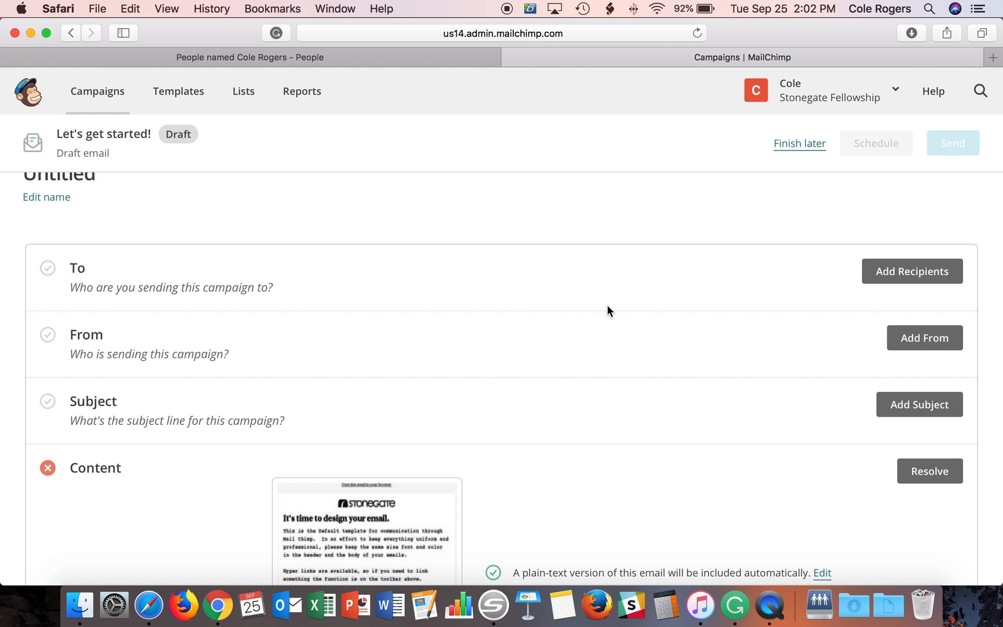
- Set the recipients to the Planning Center Online list, limited to the owner's one-person segment
{"action": "left_click", "coordinate": [907, 278]}
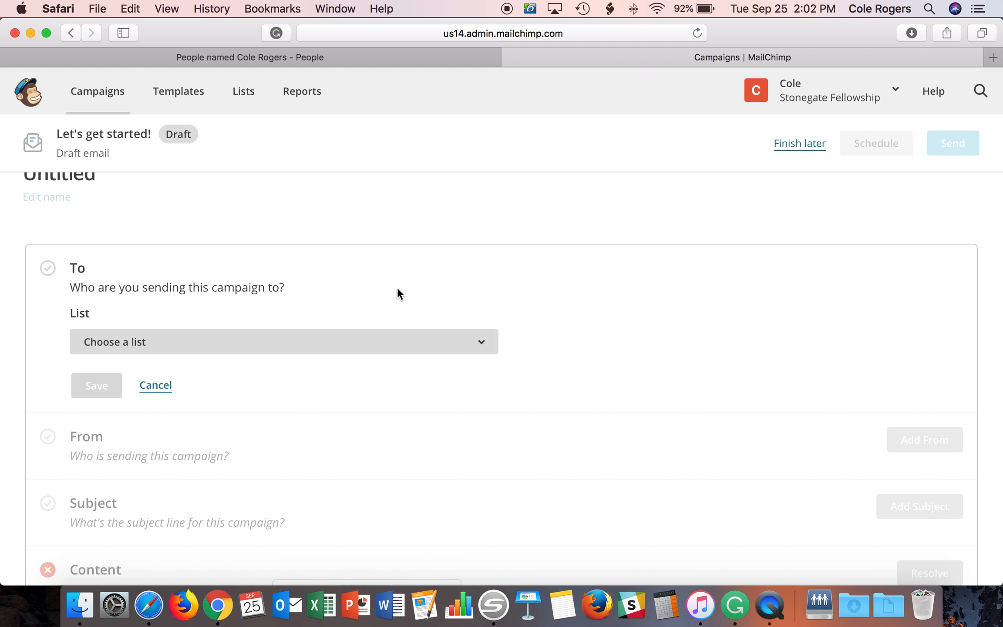
{"action": "left_click", "coordinate": [374, 348]}
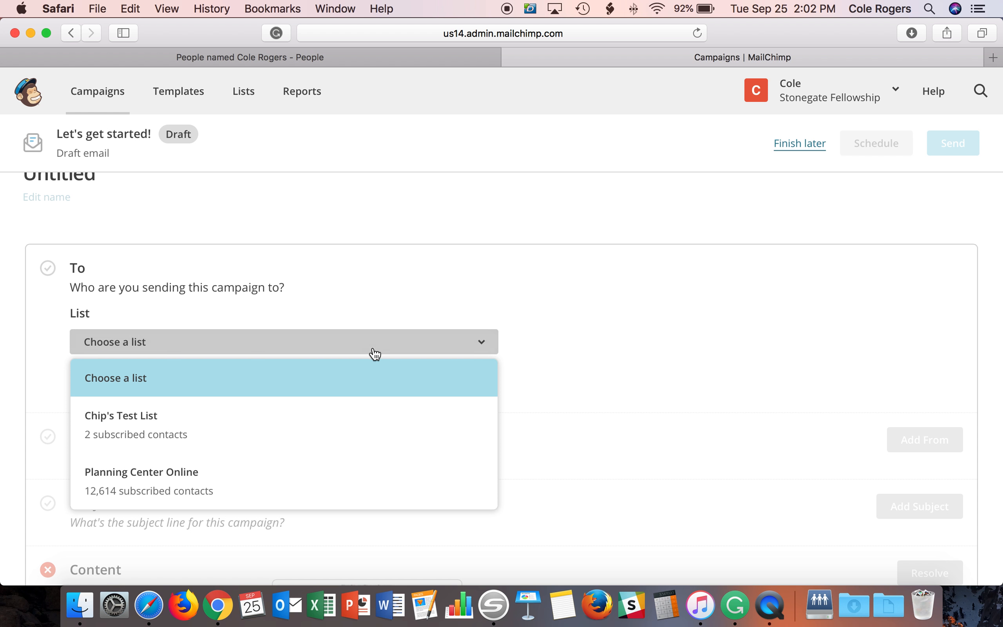
{"action": "left_click", "coordinate": [364, 481]}
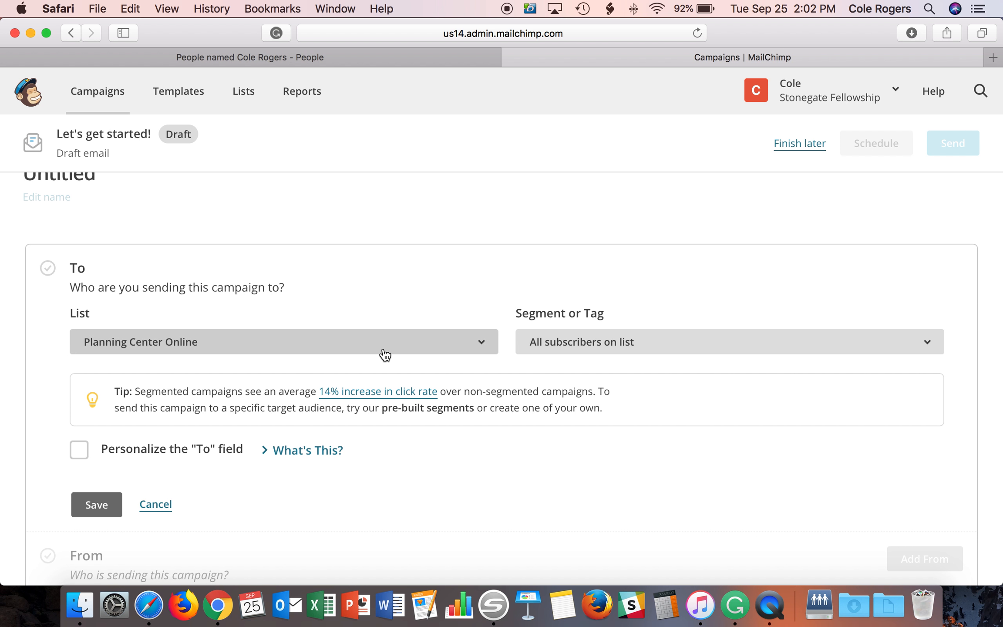
{"action": "left_click", "coordinate": [641, 346]}
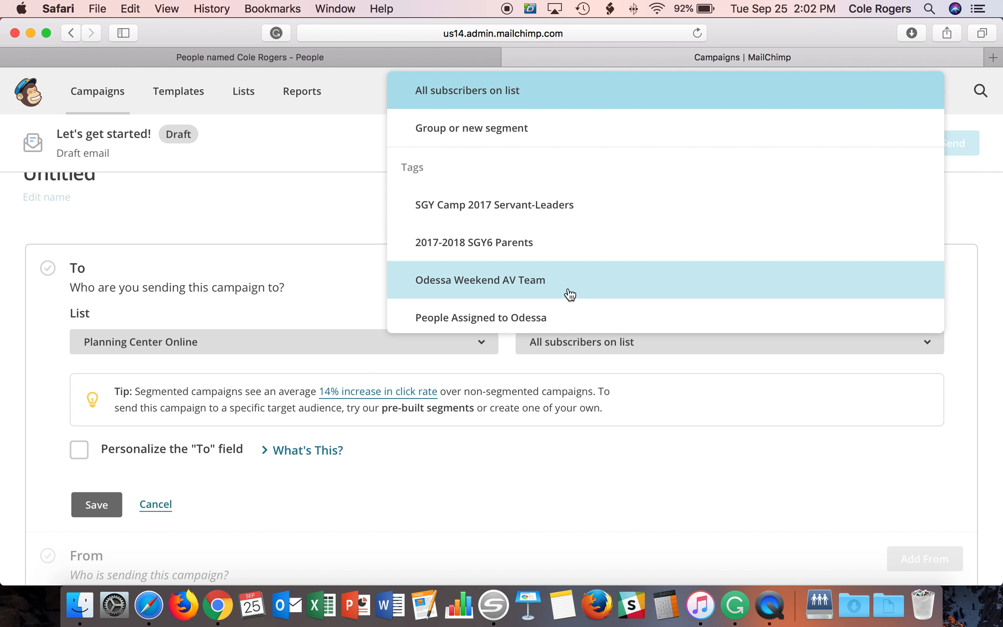
{"action": "scroll", "coordinate": [569, 295], "scroll_direction": "down", "scroll_amount": 10}
{"action": "scroll", "coordinate": [604, 289], "scroll_direction": "down", "scroll_amount": 15}
{"action": "scroll", "coordinate": [603, 290], "scroll_direction": "down", "scroll_amount": 15}
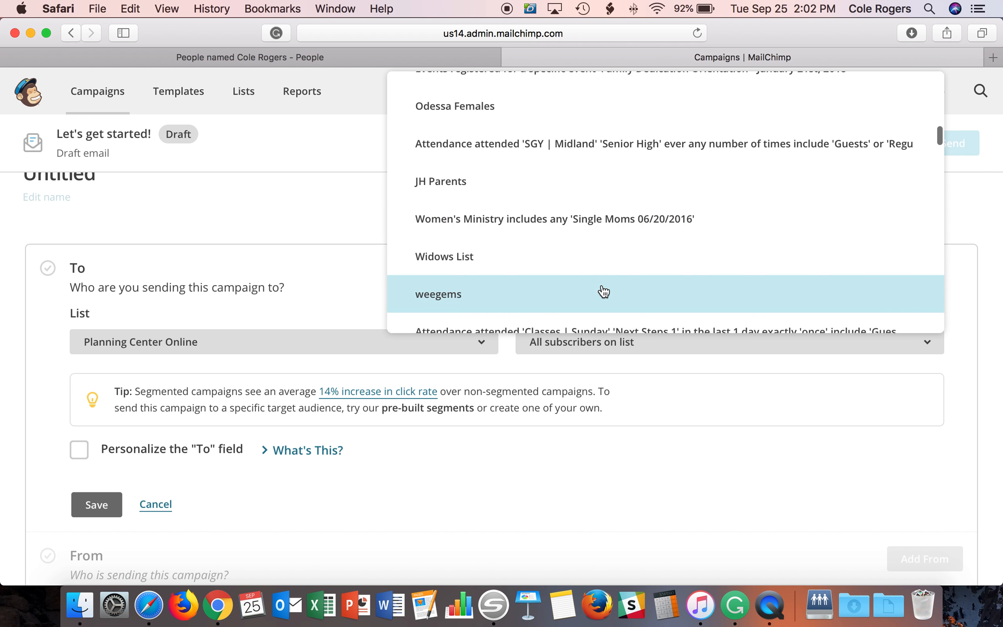
{"action": "scroll", "coordinate": [603, 291], "scroll_direction": "down", "scroll_amount": 15}
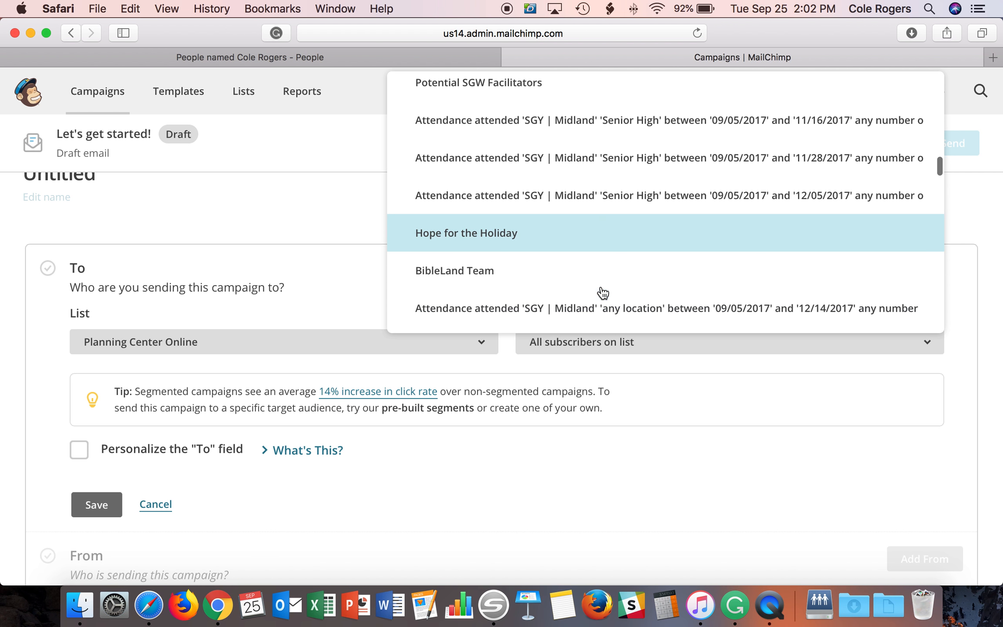
{"action": "scroll", "coordinate": [603, 291], "scroll_direction": "down", "scroll_amount": 15}
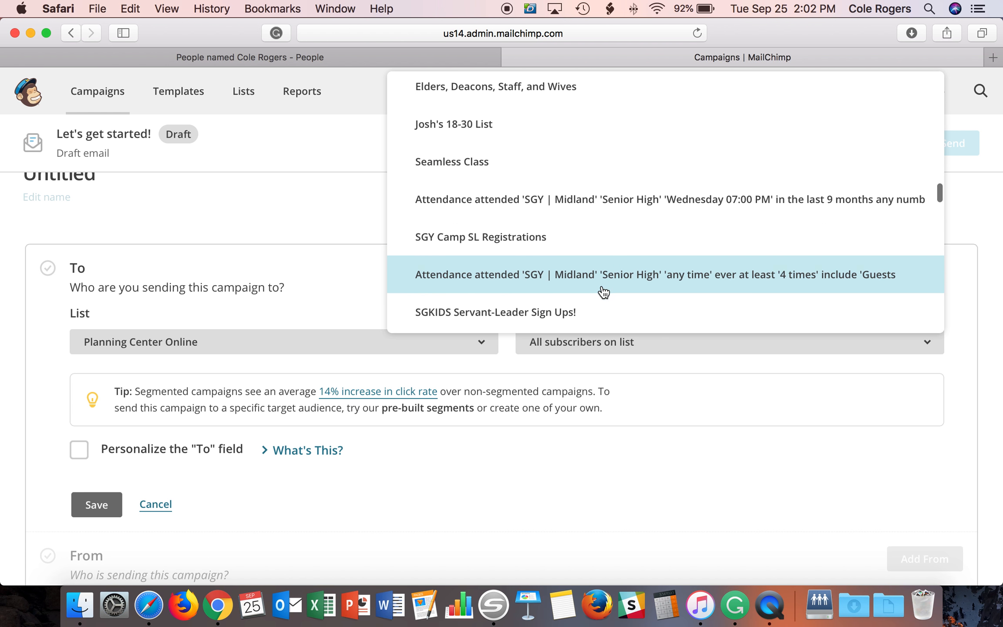
{"action": "scroll", "coordinate": [603, 291], "scroll_direction": "down", "scroll_amount": 15}
{"action": "scroll", "coordinate": [603, 291], "scroll_direction": "down", "scroll_amount": 12}
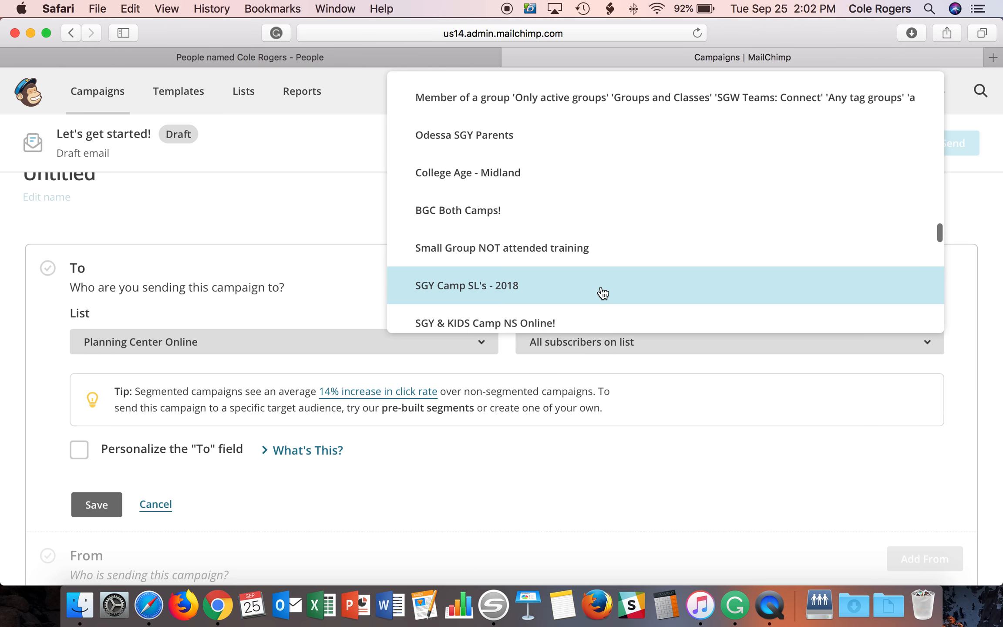
{"action": "scroll", "coordinate": [603, 291], "scroll_direction": "down", "scroll_amount": 9}
{"action": "scroll", "coordinate": [603, 292], "scroll_direction": "down", "scroll_amount": 10}
{"action": "scroll", "coordinate": [603, 293], "scroll_direction": "down", "scroll_amount": 9}
{"action": "scroll", "coordinate": [603, 293], "scroll_direction": "down", "scroll_amount": 7}
{"action": "scroll", "coordinate": [603, 292], "scroll_direction": "down", "scroll_amount": 8}
{"action": "scroll", "coordinate": [603, 293], "scroll_direction": "down", "scroll_amount": 4}
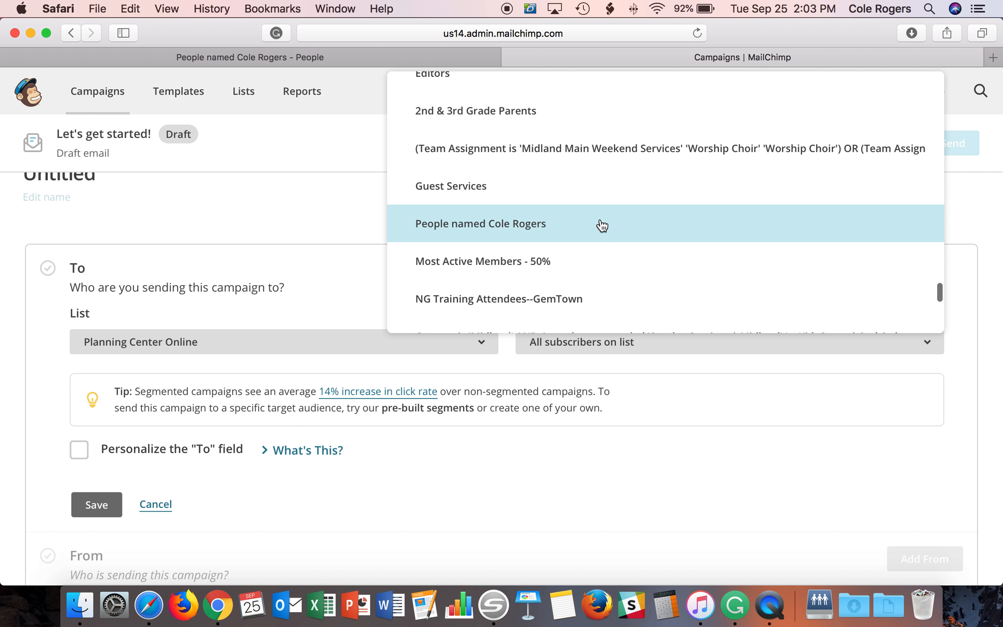
{"action": "left_click", "coordinate": [602, 225]}
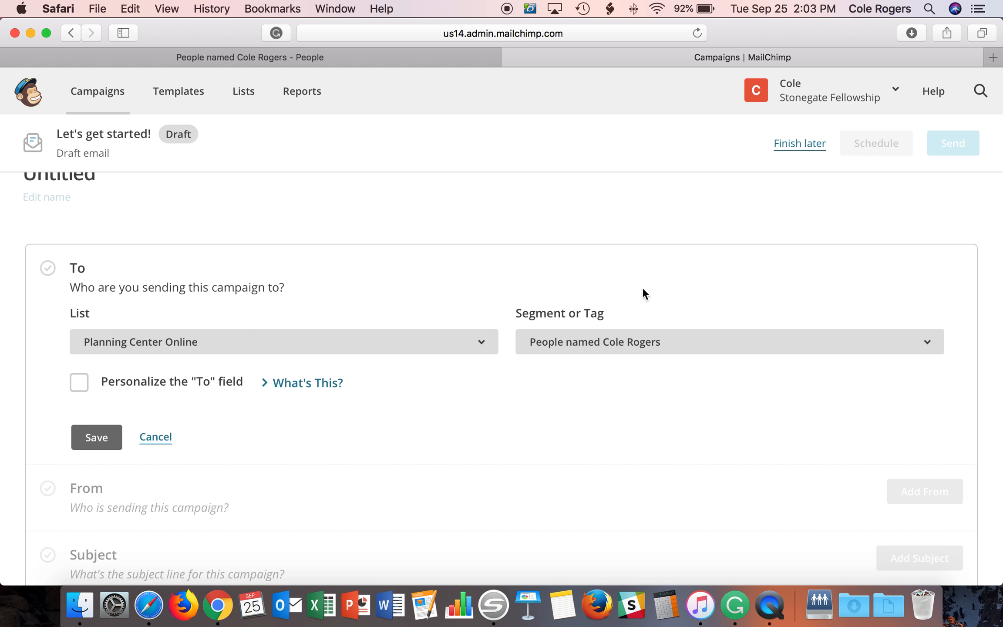
- Personalize the To field with *|FNAME|* *|LNAME|* and save the recipient settings
{"action": "left_click", "coordinate": [77, 390]}
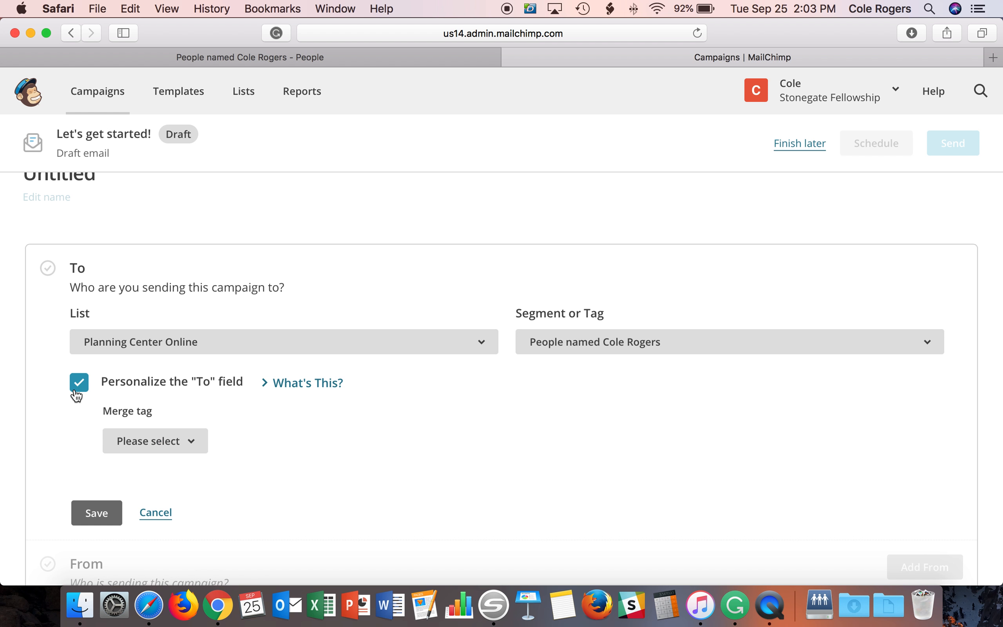
{"action": "left_click", "coordinate": [151, 441]}
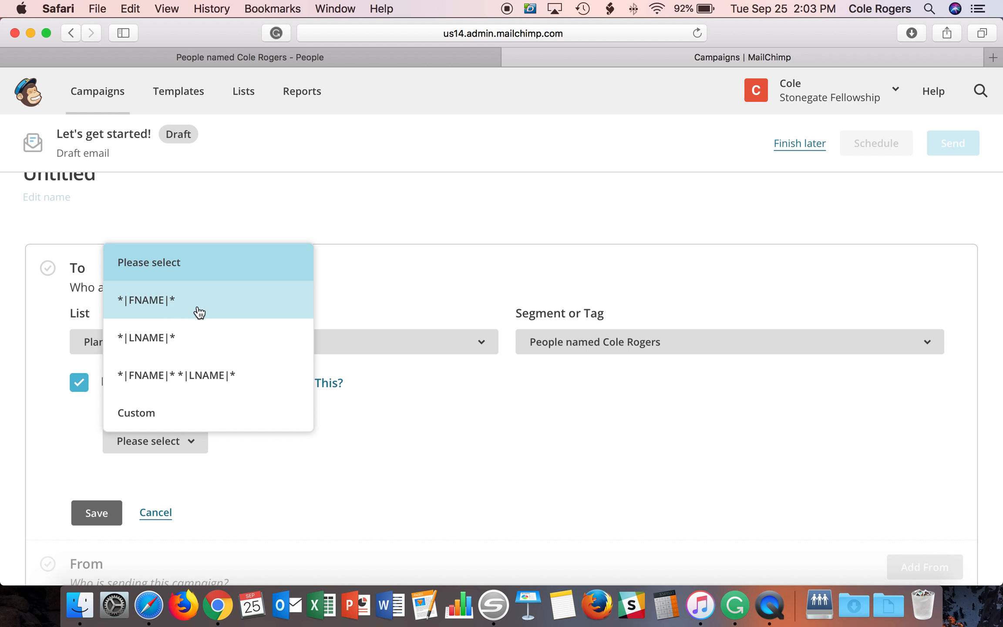
{"action": "left_click", "coordinate": [209, 383]}
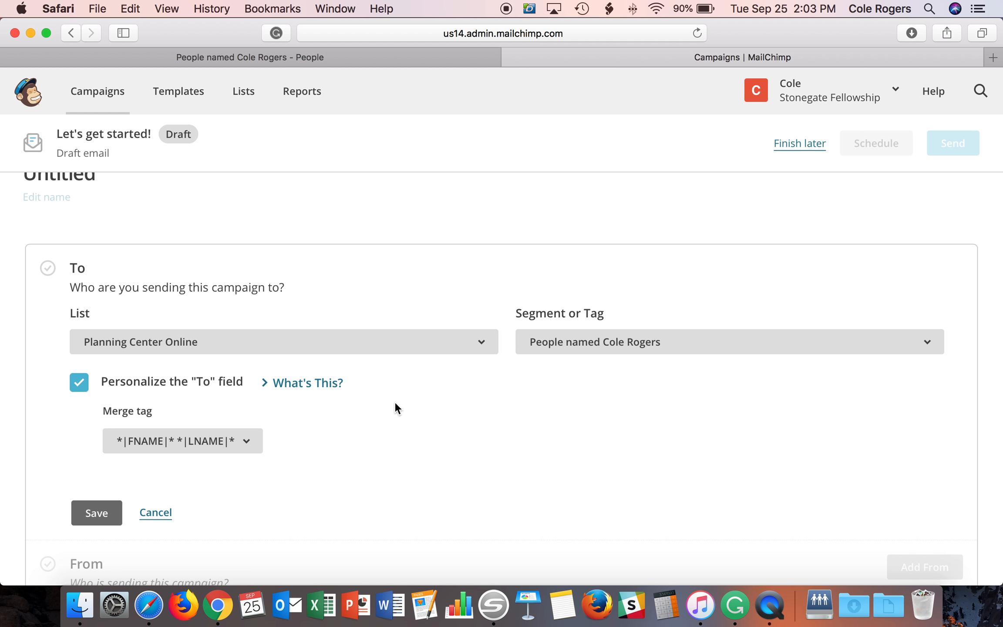
{"action": "scroll", "coordinate": [394, 401], "scroll_direction": "down", "scroll_amount": 5}
{"action": "left_click", "coordinate": [82, 292]}
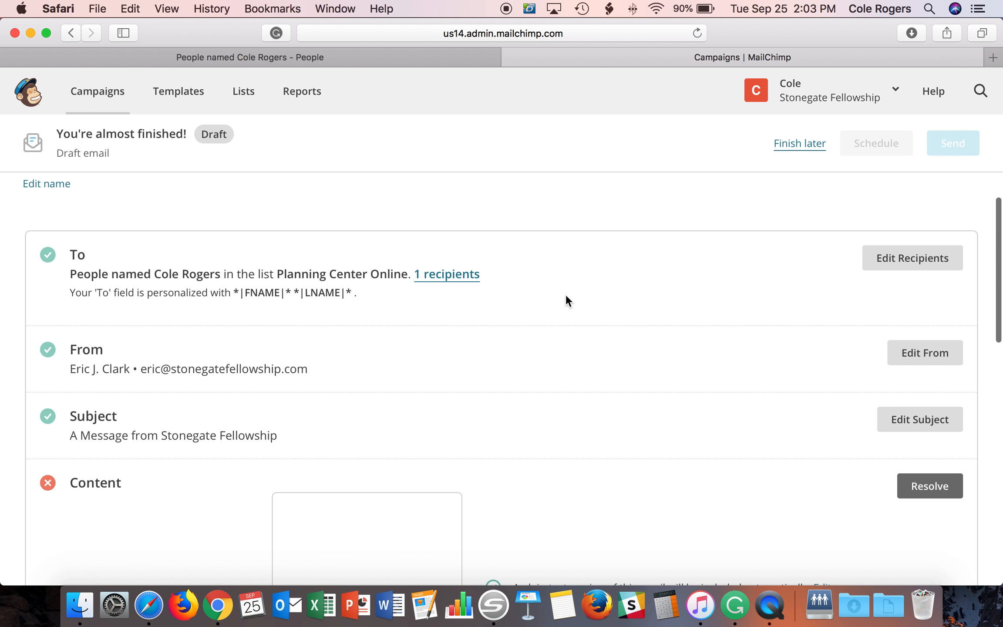
- Change the From name and e-mail username to the account owner's details and save
{"action": "left_click", "coordinate": [916, 360]}
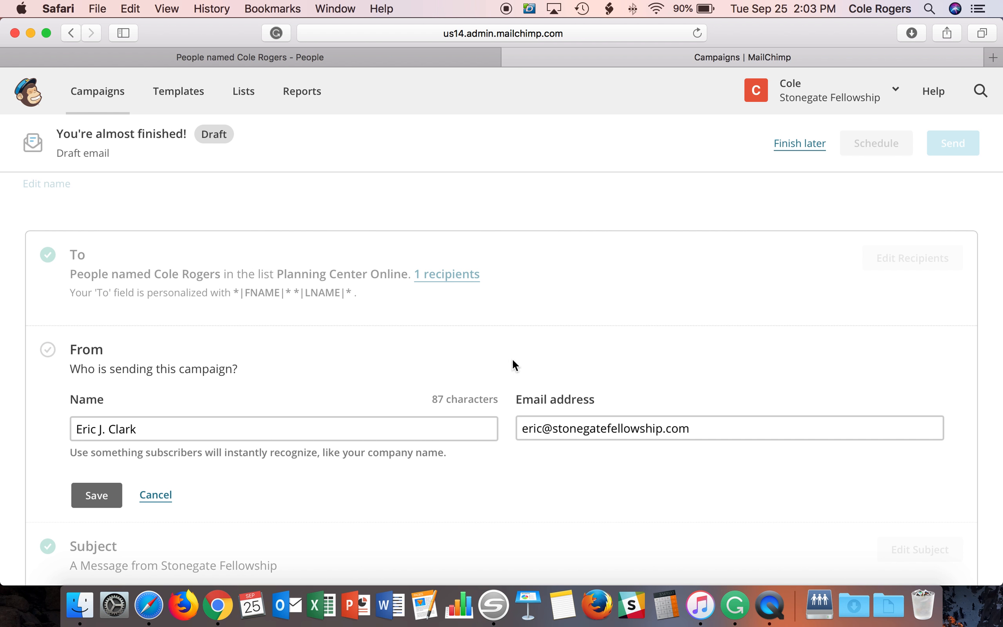
{"action": "triple_click", "coordinate": [105, 418]}
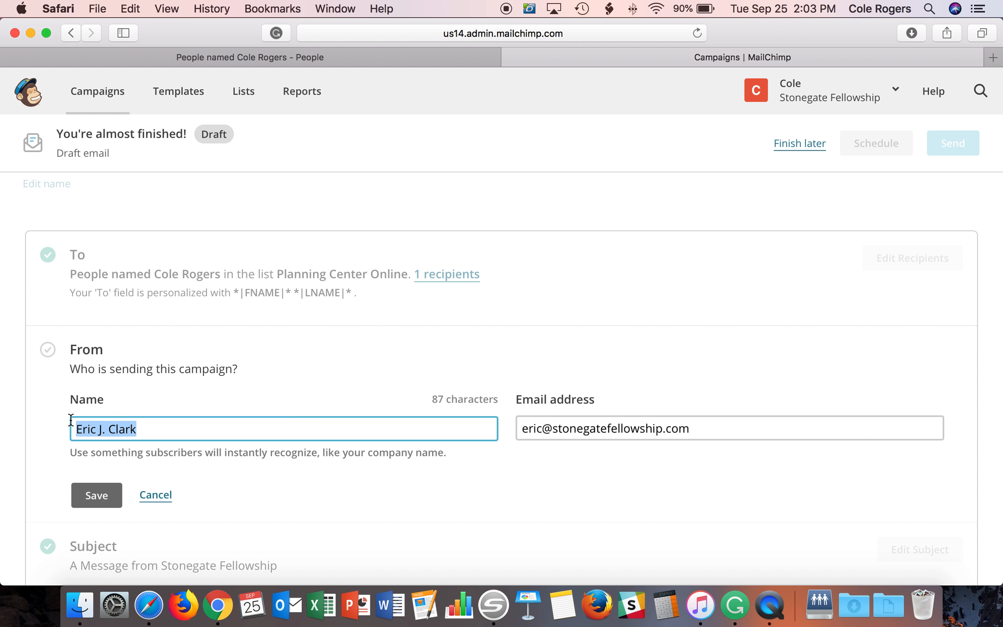
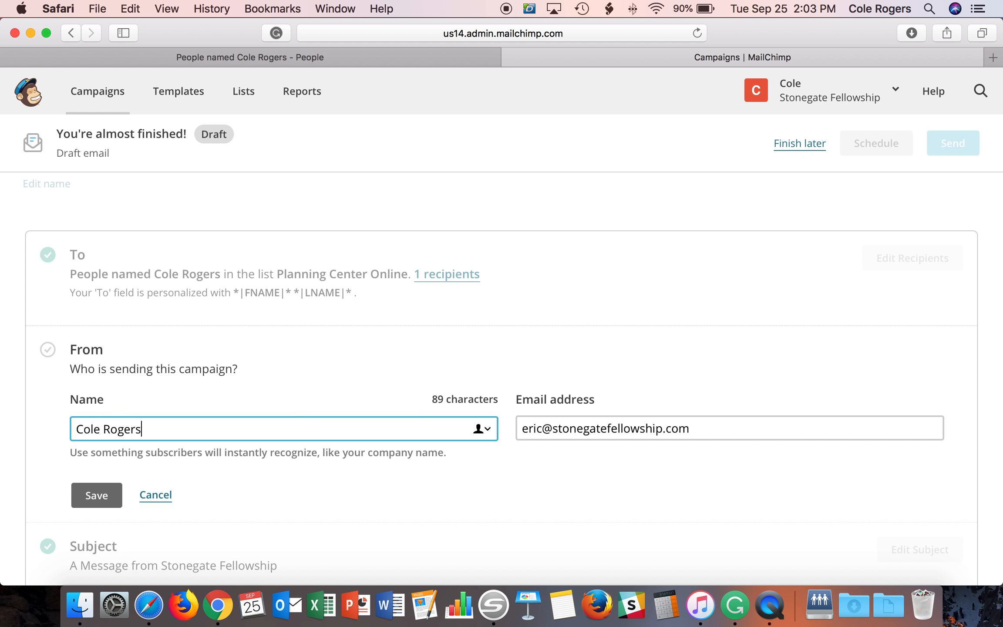
{"action": "left_click", "coordinate": [530, 428]}
{"action": "key", "text": "BackSpace"}
{"action": "key", "text": "BackSpace"}
{"action": "key", "text": "BackSpace"}
{"action": "key", "text": "BackSpace"}
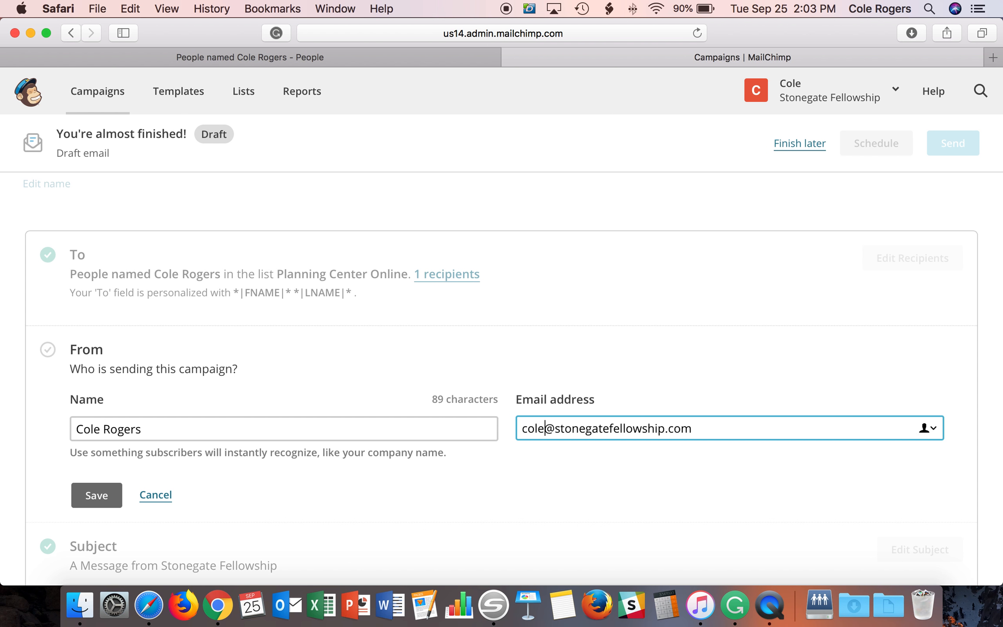
{"action": "left_click", "coordinate": [108, 484]}
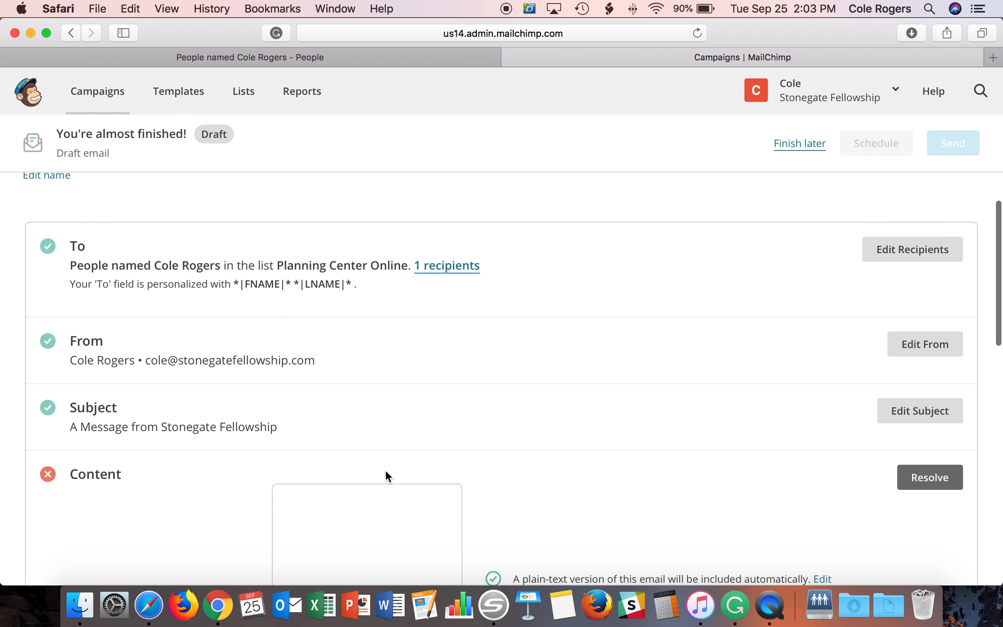
- Replace the subject line 'A Message from Stonegate Fellowship' with 'Hello'
{"action": "left_click", "coordinate": [929, 347]}
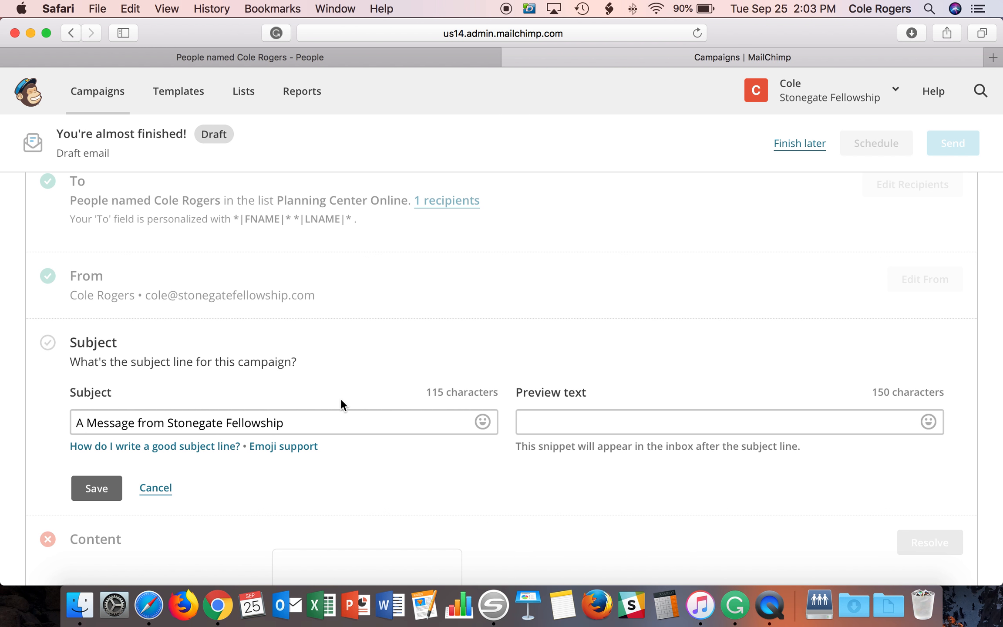
{"action": "left_click_drag", "start_coordinate": [342, 421], "coordinate": [64, 421]}
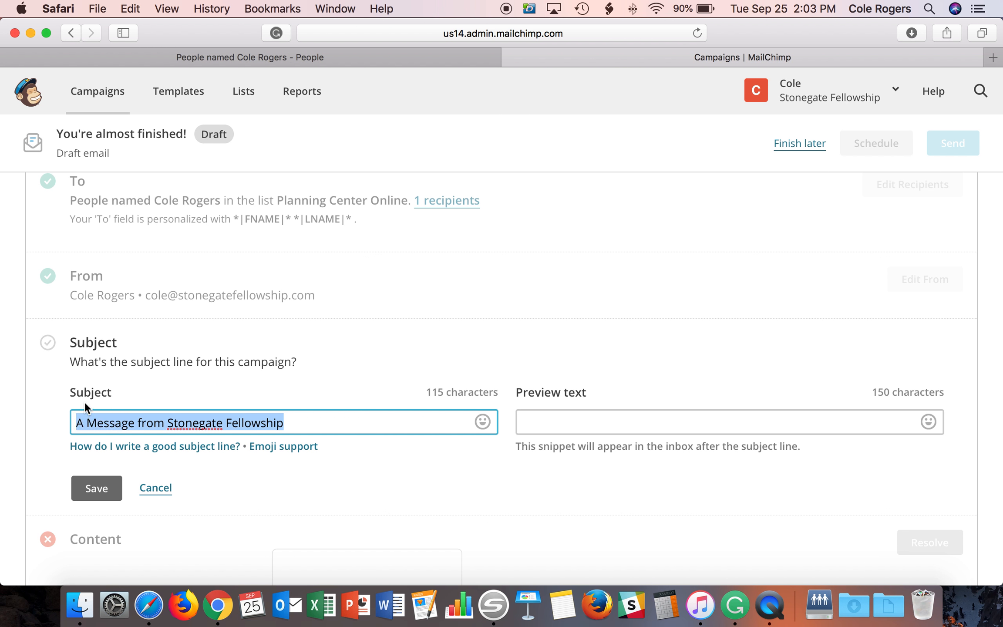
{"action": "type", "text": "Hello"}
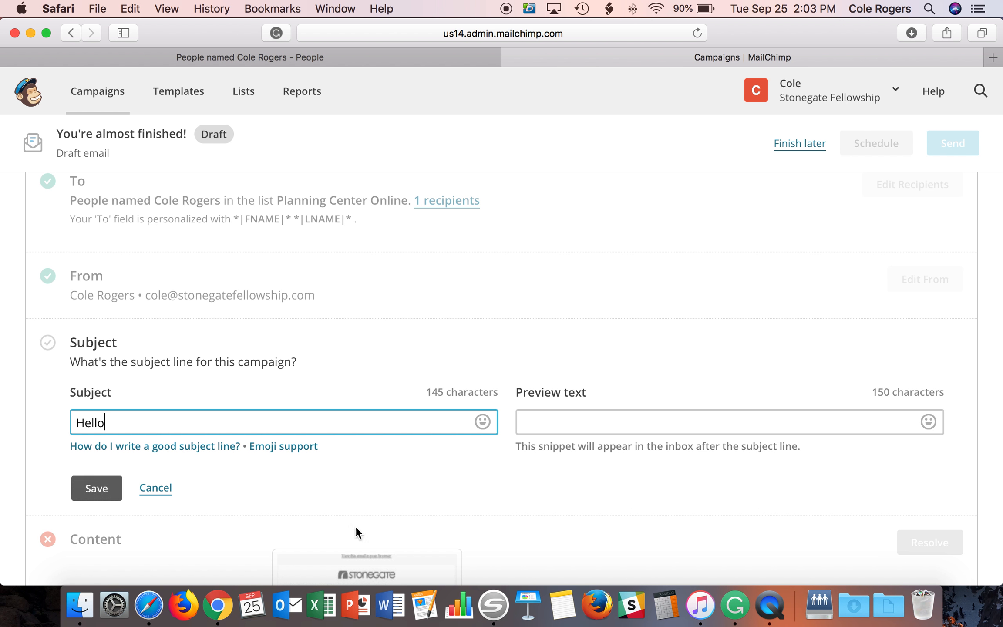
- Save 'Hello' as the subject and open the email content in the Template Designer
{"action": "left_click", "coordinate": [92, 500]}
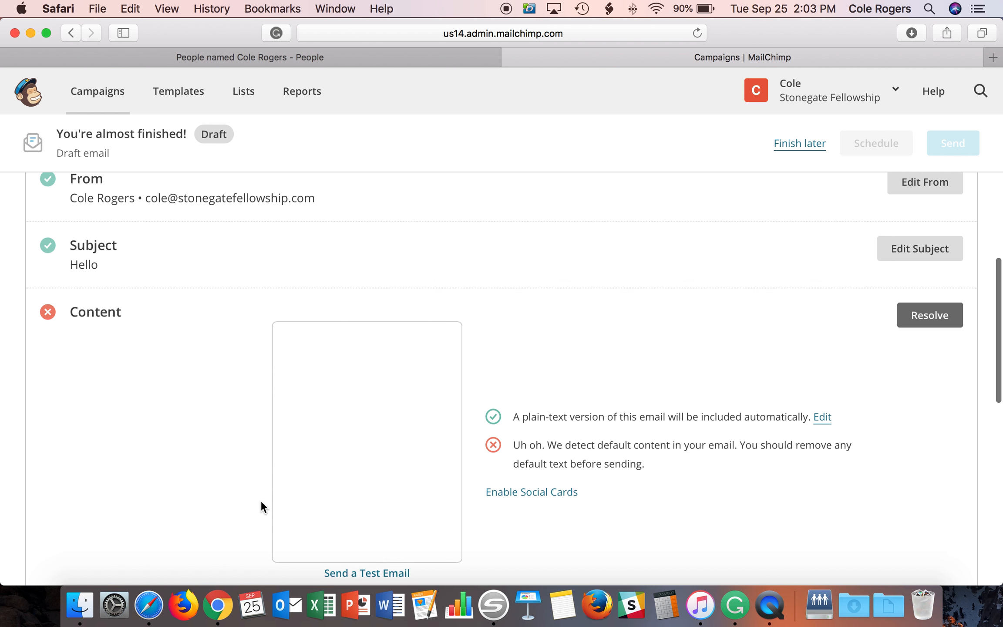
{"action": "left_click", "coordinate": [924, 311]}
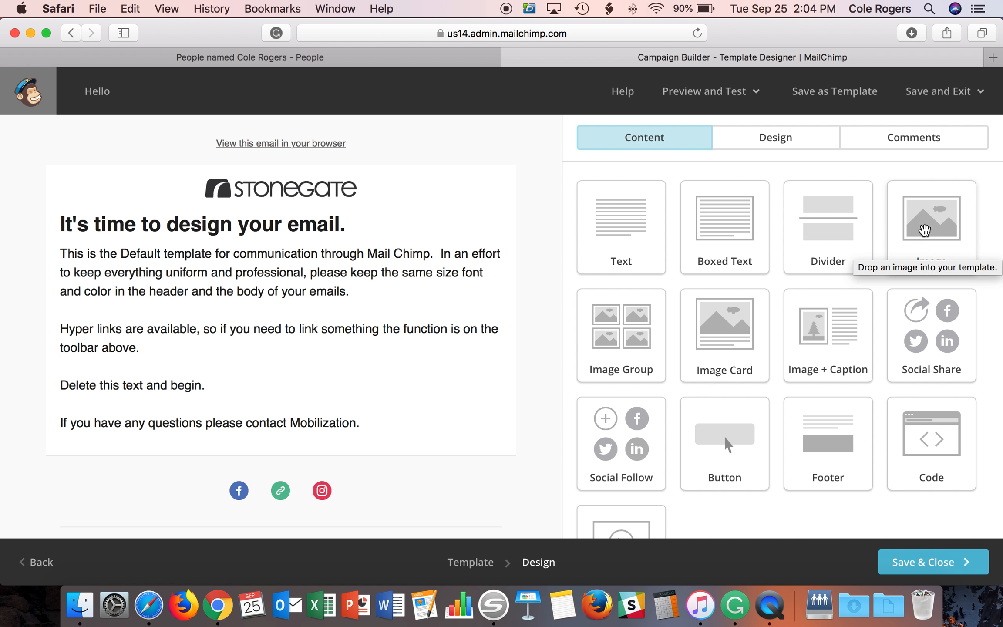
- Replace the body text block's heading with 'Hello' and close the text editor
{"action": "left_click_drag", "start_coordinate": [924, 231], "coordinate": [910, 212]}
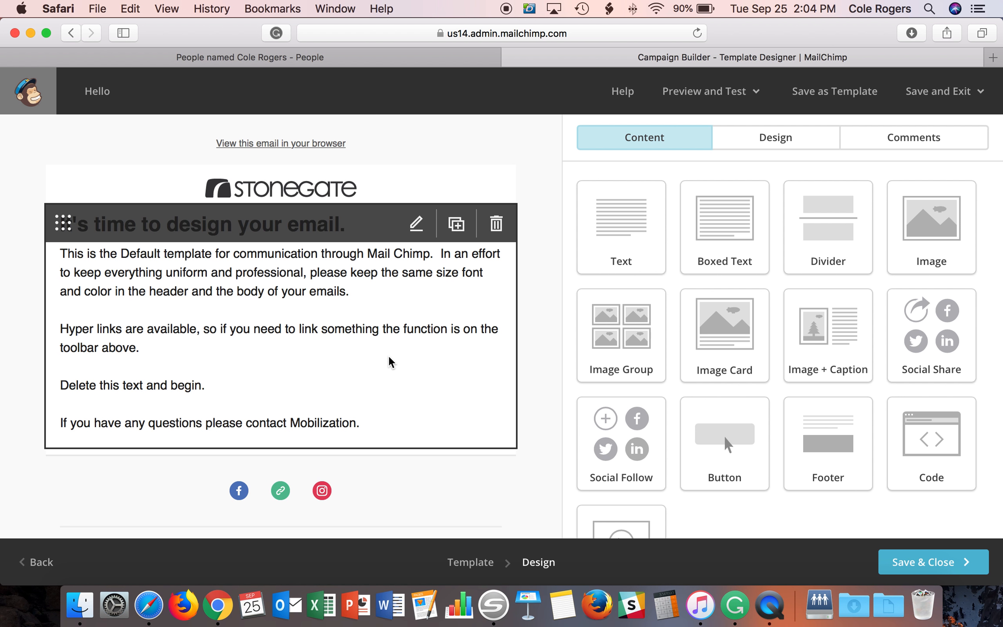
{"action": "left_click", "coordinate": [379, 312]}
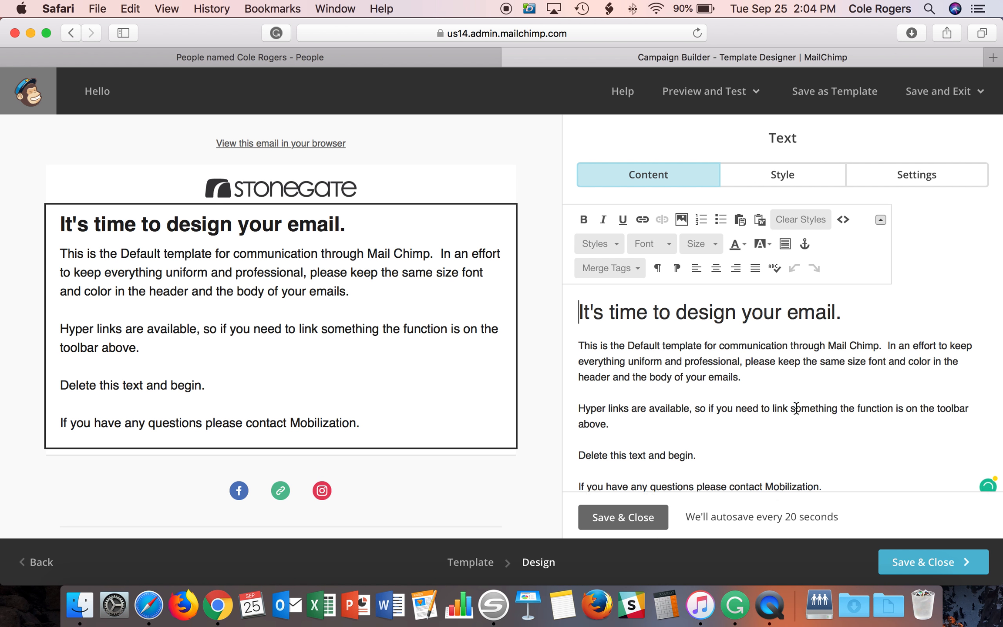
{"action": "scroll", "coordinate": [797, 404], "scroll_direction": "down", "scroll_amount": 3}
{"action": "scroll", "coordinate": [784, 348], "scroll_direction": "up", "scroll_amount": 3}
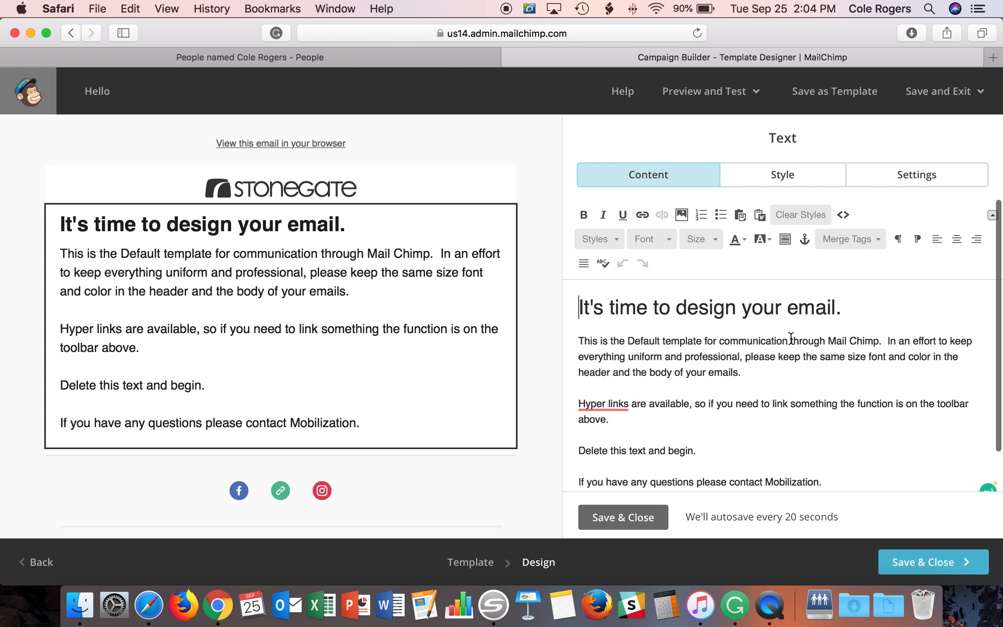
{"action": "left_click_drag", "start_coordinate": [836, 304], "coordinate": [563, 315]}
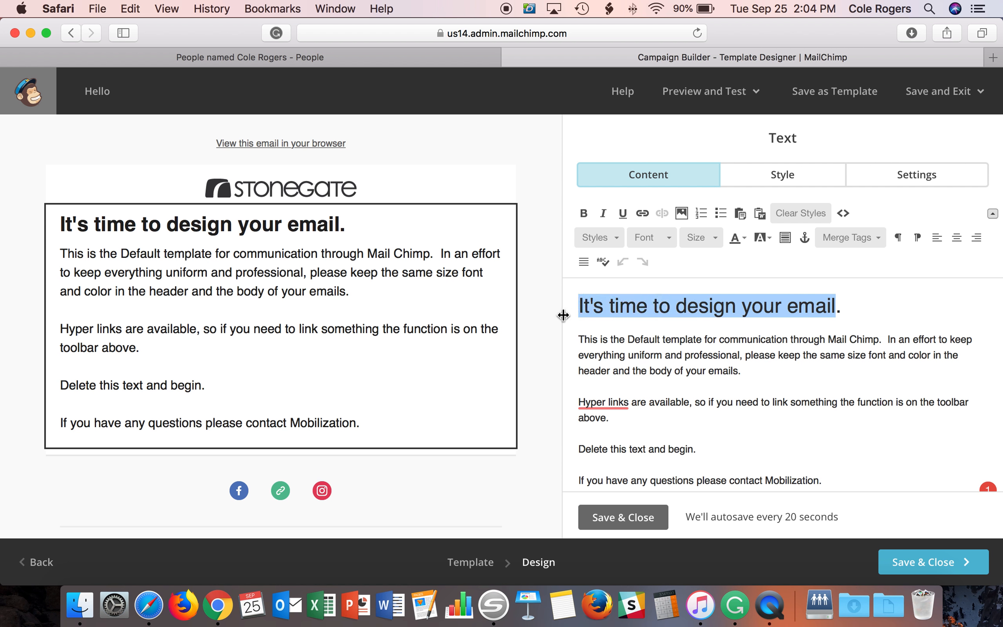
{"action": "type", "text": "Hello."}
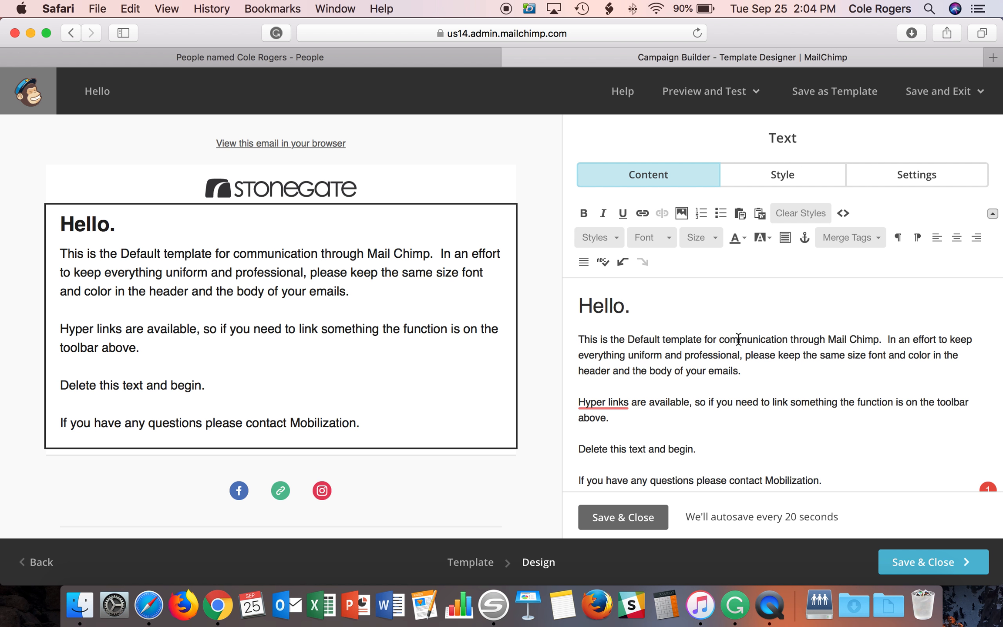
{"action": "scroll", "coordinate": [646, 337], "scroll_direction": "down", "scroll_amount": 1}
{"action": "scroll", "coordinate": [646, 338], "scroll_direction": "down", "scroll_amount": 1}
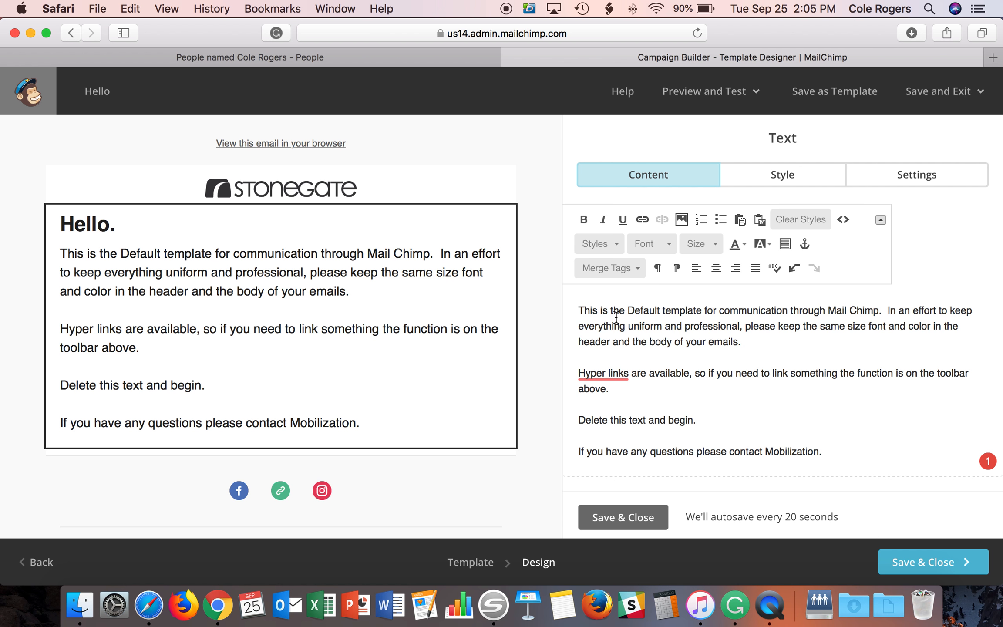
{"action": "scroll", "coordinate": [687, 383], "scroll_direction": "up", "scroll_amount": 2}
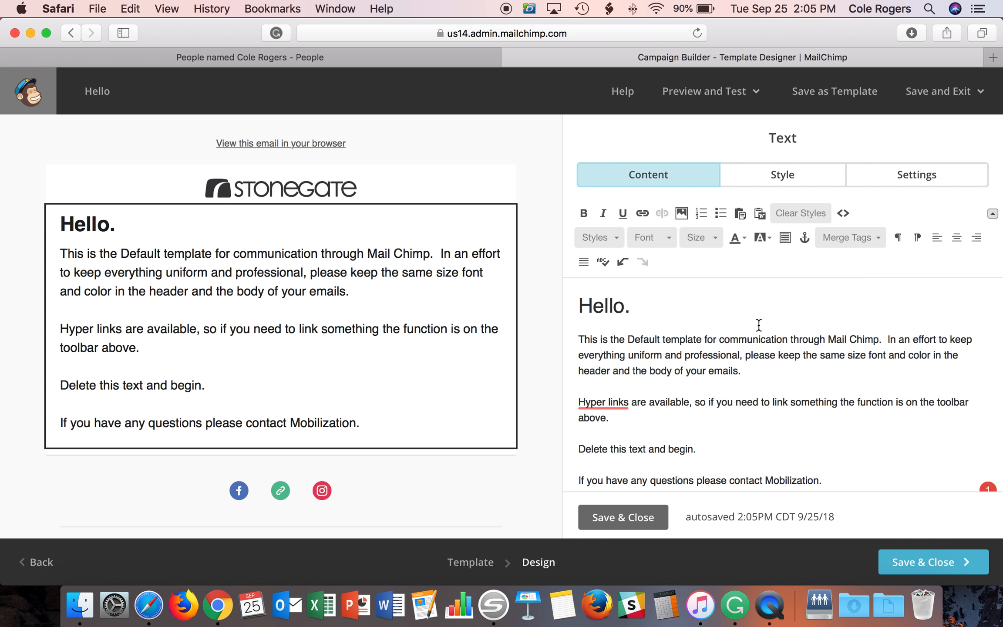
{"action": "left_click", "coordinate": [613, 520]}
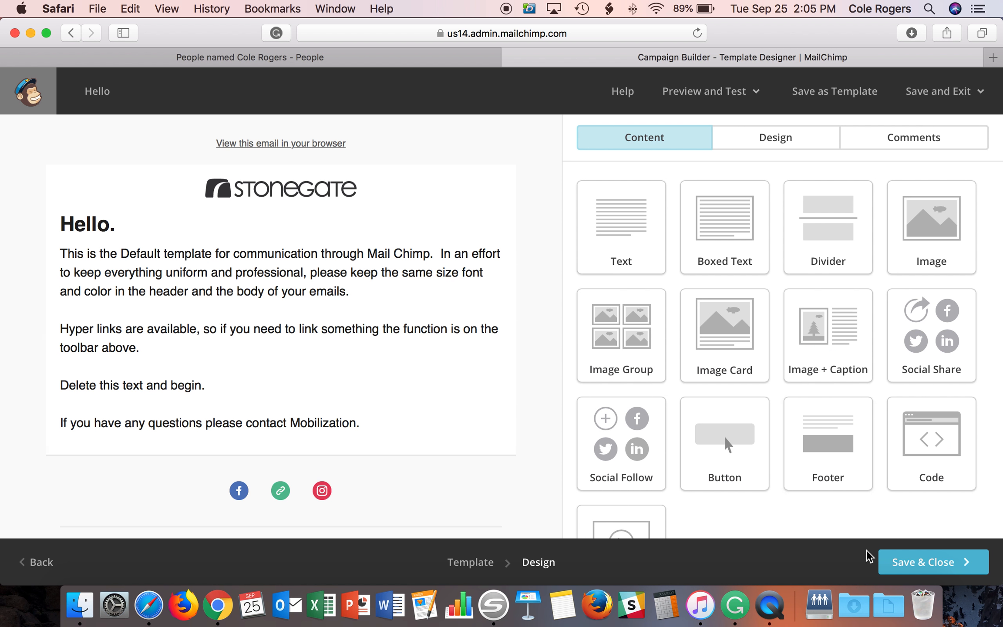
{"action": "left_click", "coordinate": [909, 562]}
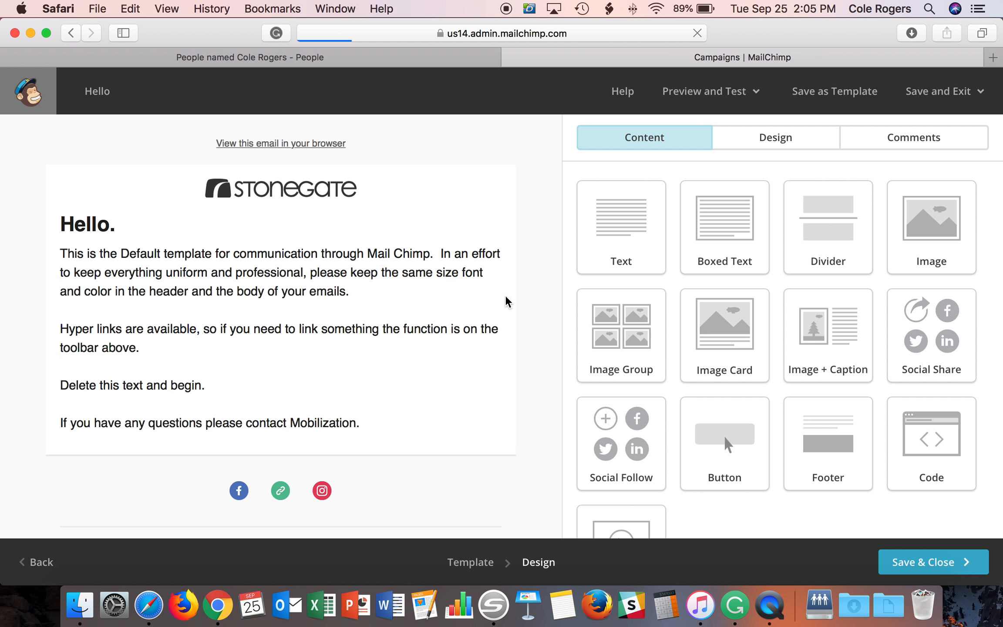
{"action": "scroll", "coordinate": [525, 309], "scroll_direction": "down", "scroll_amount": 3}
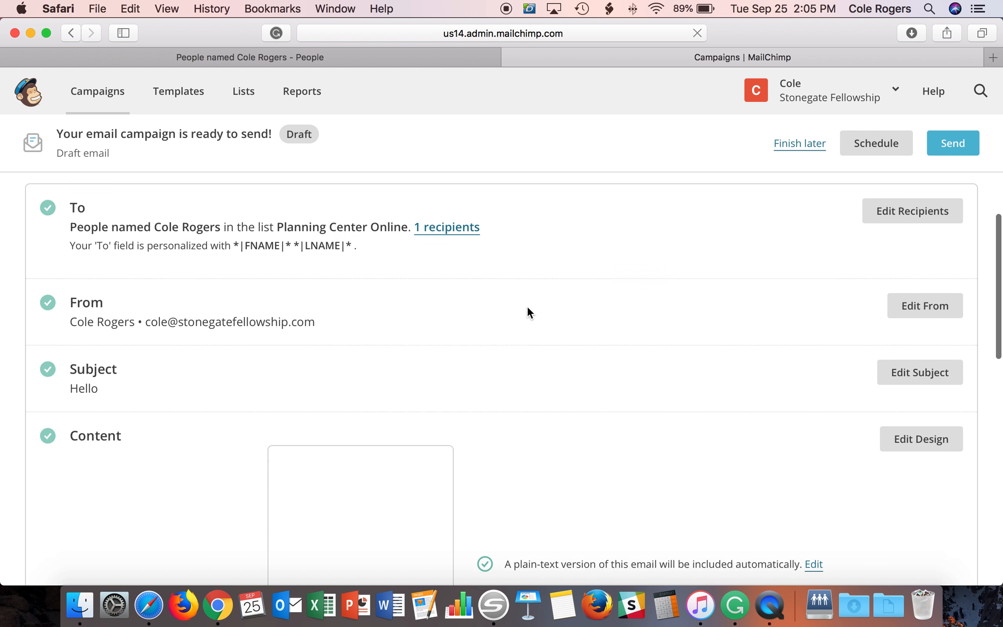
{"action": "scroll", "coordinate": [527, 311], "scroll_direction": "down", "scroll_amount": 1}
{"action": "scroll", "coordinate": [566, 283], "scroll_direction": "down", "scroll_amount": 1}
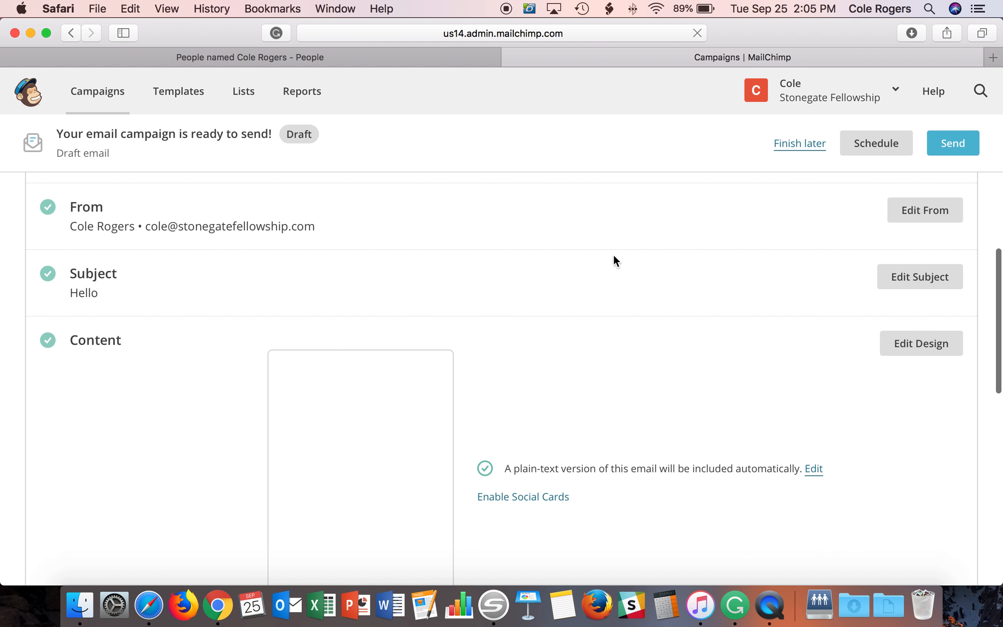
{"action": "scroll", "coordinate": [465, 302], "scroll_direction": "up", "scroll_amount": 3}
{"action": "scroll", "coordinate": [554, 297], "scroll_direction": "down", "scroll_amount": 5}
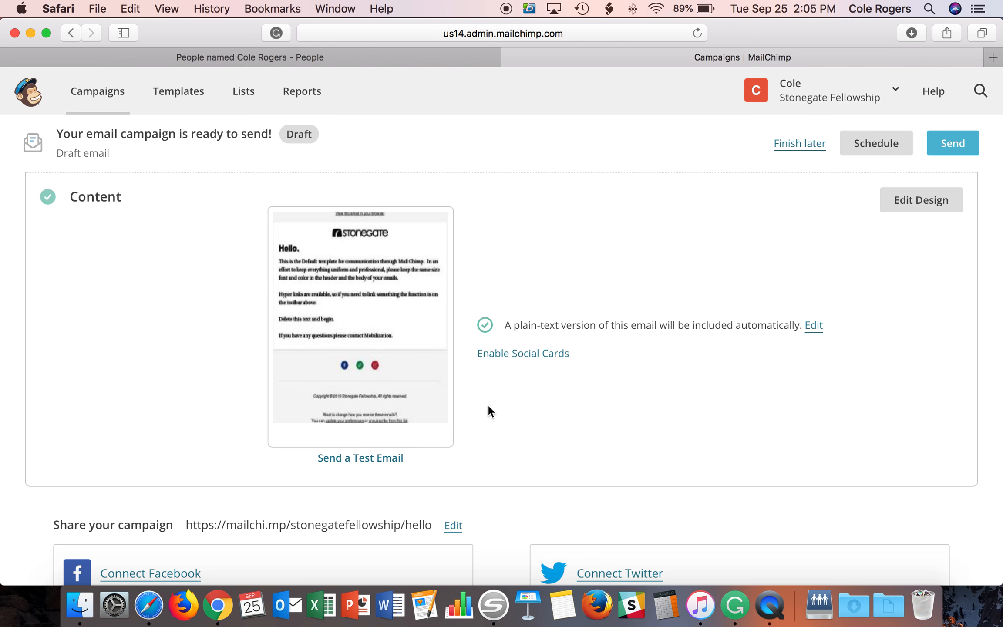
{"action": "mouse_move", "coordinate": [414, 351]}
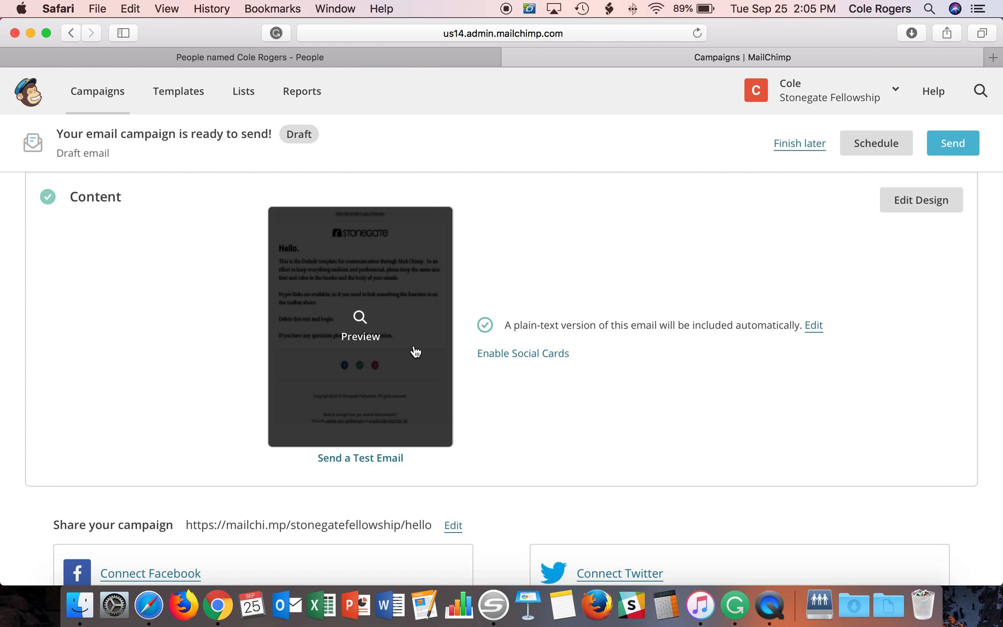
{"action": "scroll", "coordinate": [622, 361], "scroll_direction": "up", "scroll_amount": 6}
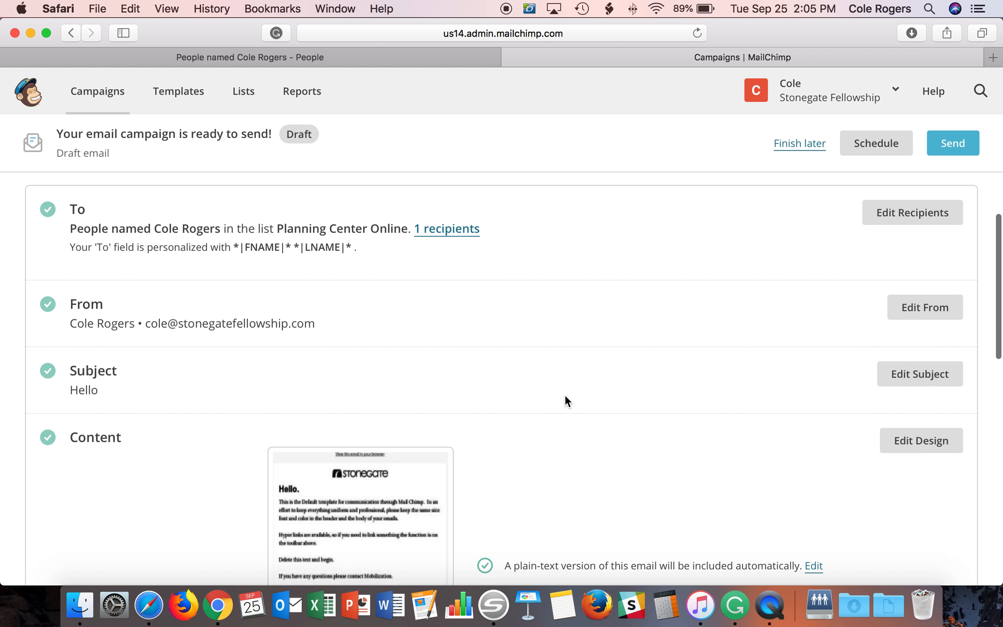
{"action": "scroll", "coordinate": [565, 400], "scroll_direction": "down", "scroll_amount": 8}
{"action": "scroll", "coordinate": [568, 416], "scroll_direction": "up", "scroll_amount": 8}
{"action": "left_click", "coordinate": [866, 143]}
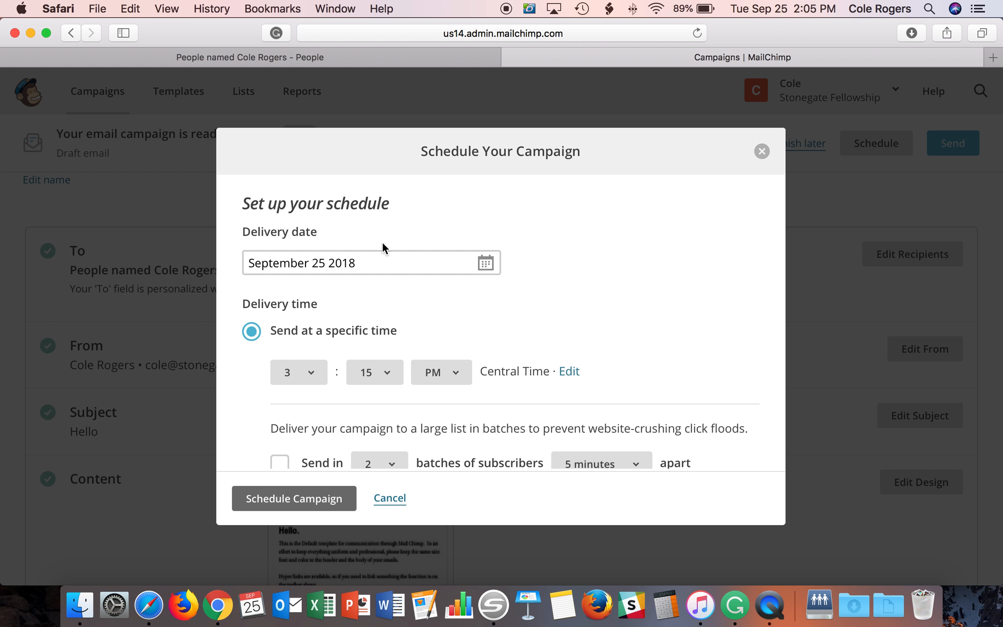
{"action": "left_click", "coordinate": [378, 265]}
{"action": "left_click", "coordinate": [497, 274]}
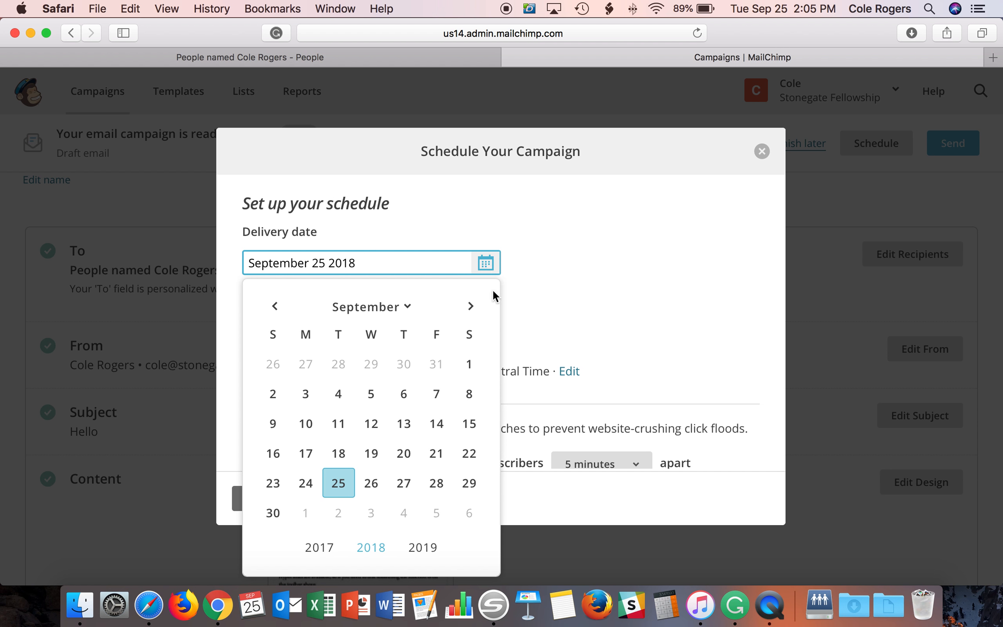
{"action": "left_click", "coordinate": [345, 514]}
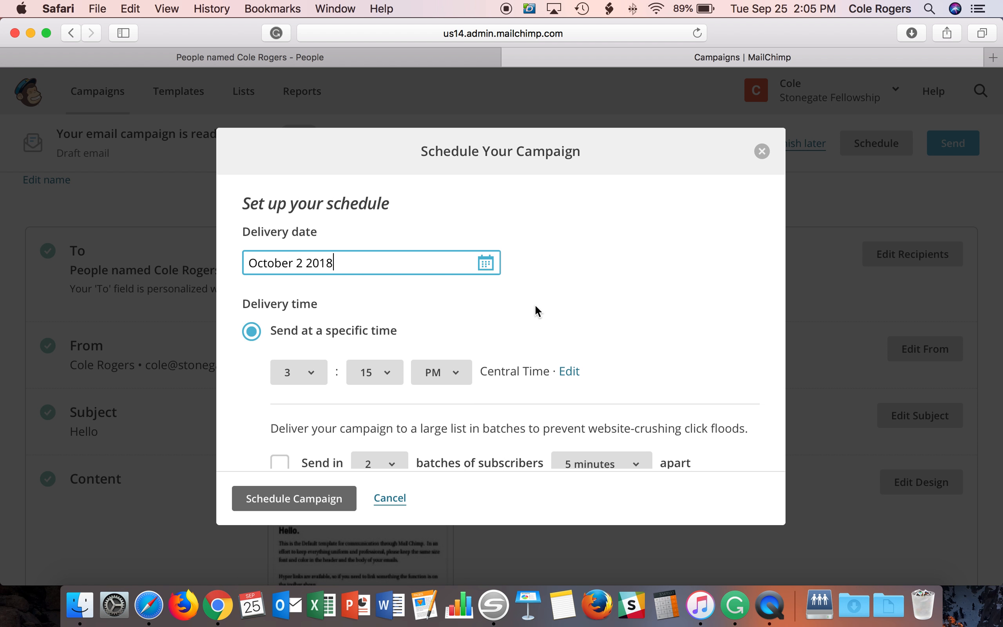
{"action": "scroll", "coordinate": [534, 303], "scroll_direction": "down", "scroll_amount": 2}
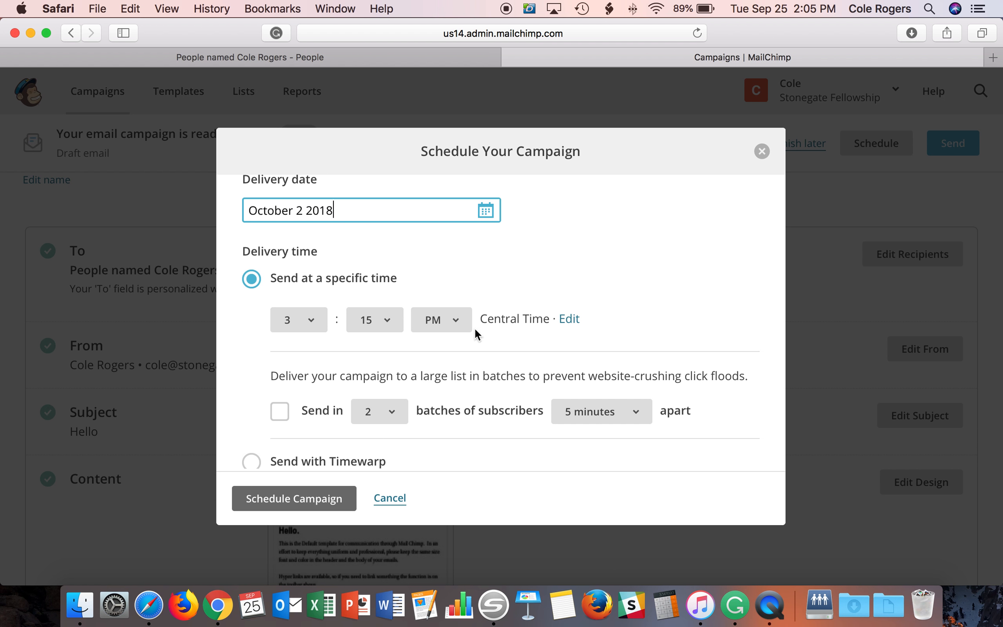
{"action": "scroll", "coordinate": [370, 348], "scroll_direction": "down", "scroll_amount": 3}
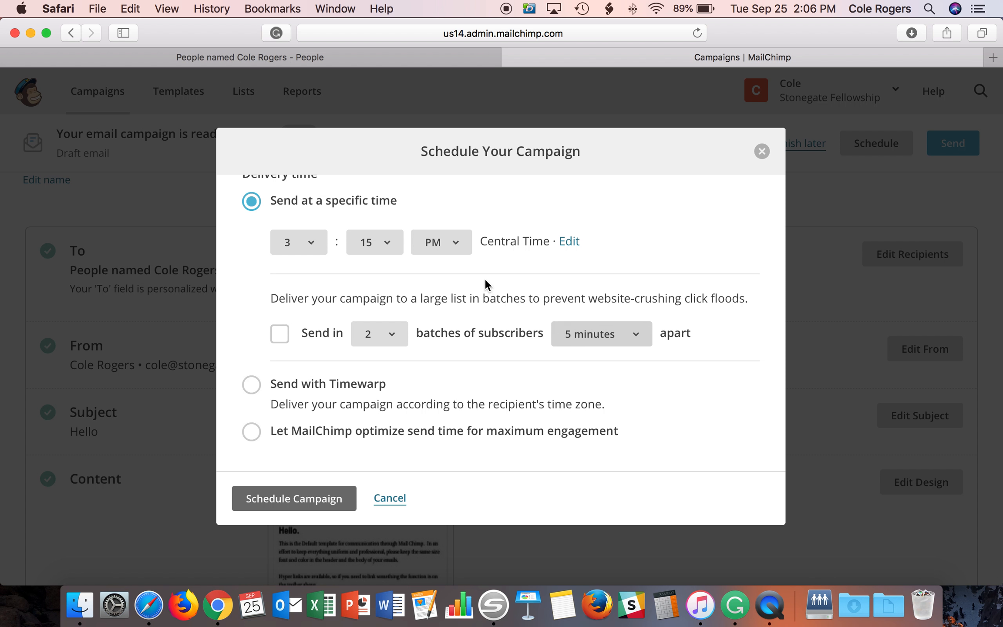
{"action": "left_click", "coordinate": [369, 337]}
{"action": "left_click", "coordinate": [635, 333]}
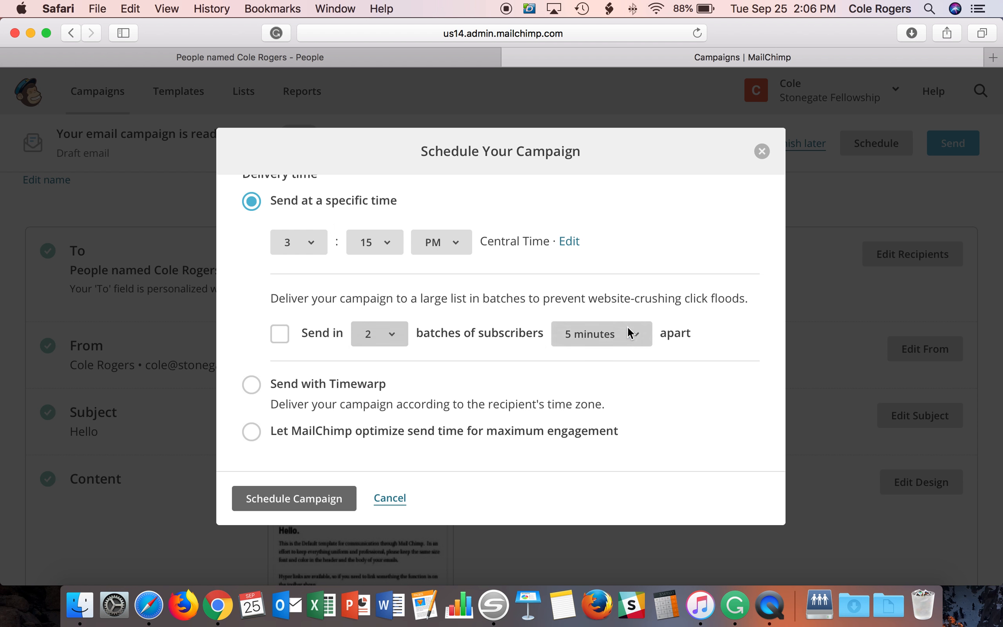
{"action": "left_click", "coordinate": [636, 333]}
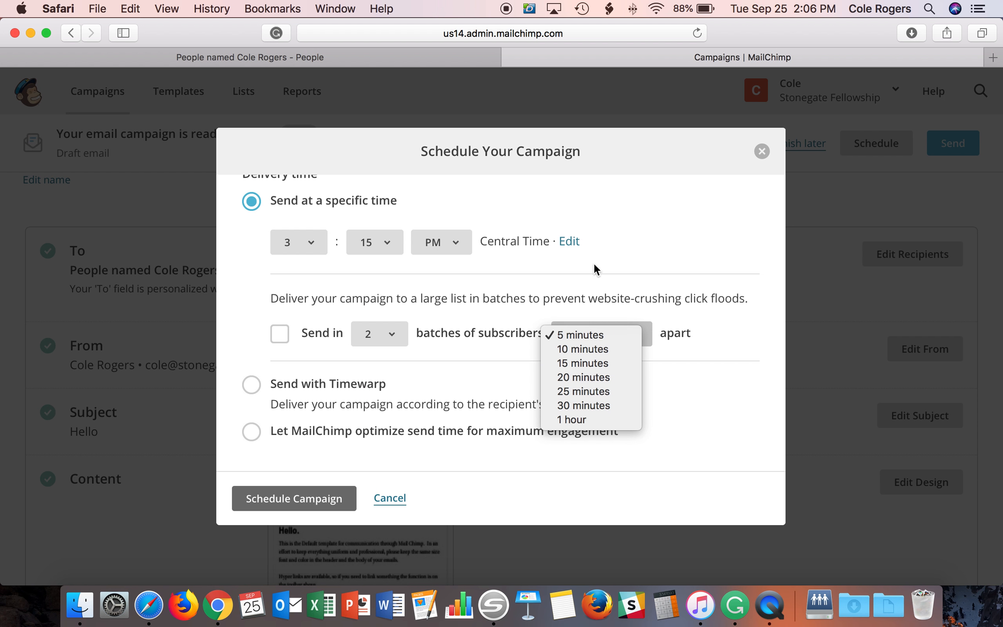
{"action": "left_click", "coordinate": [599, 277]}
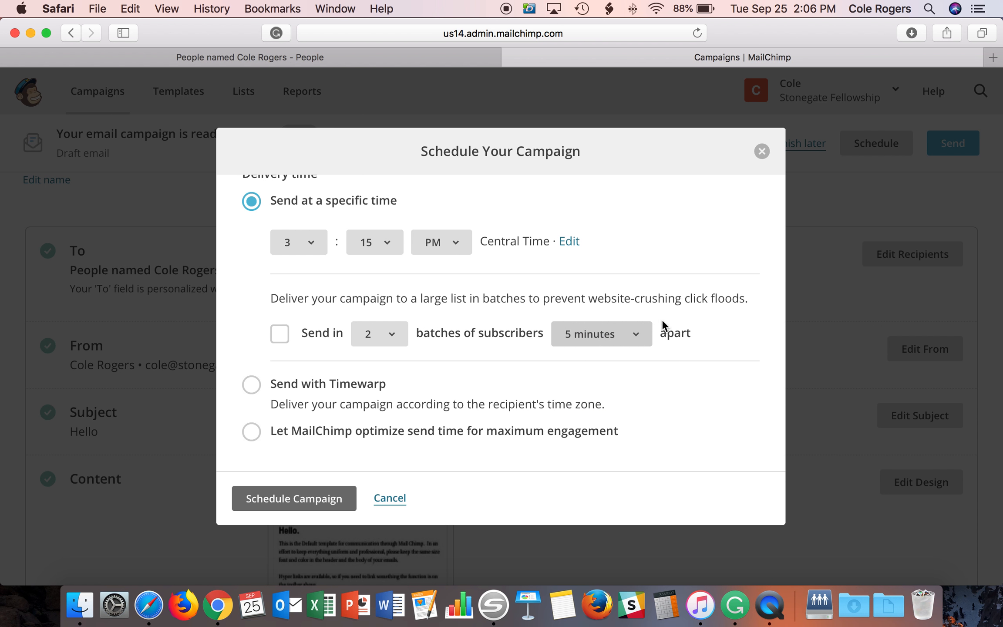
{"action": "scroll", "coordinate": [445, 387], "scroll_direction": "down", "scroll_amount": 2}
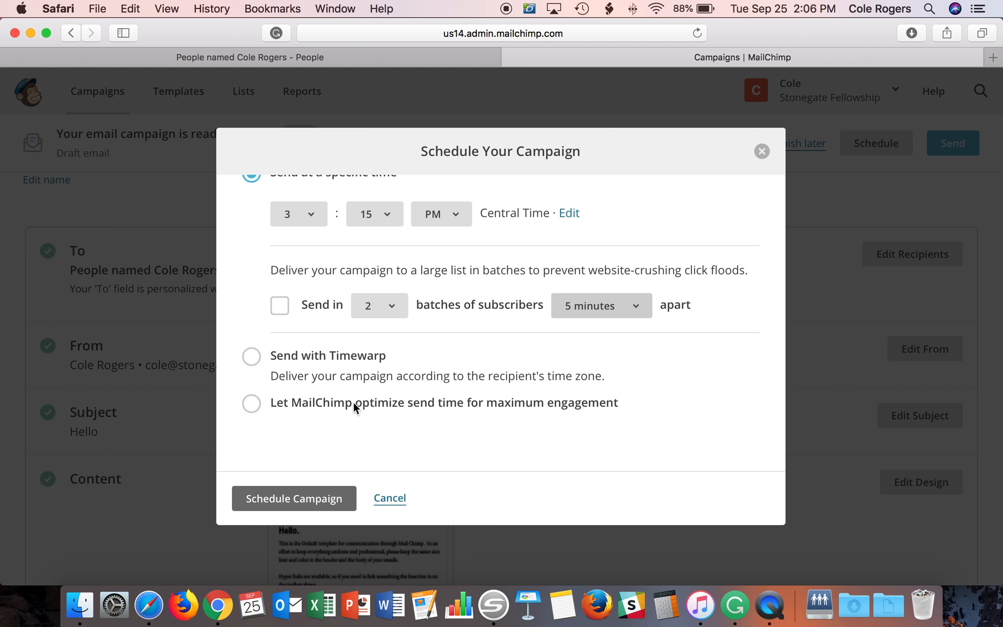
{"action": "left_click", "coordinate": [390, 498]}
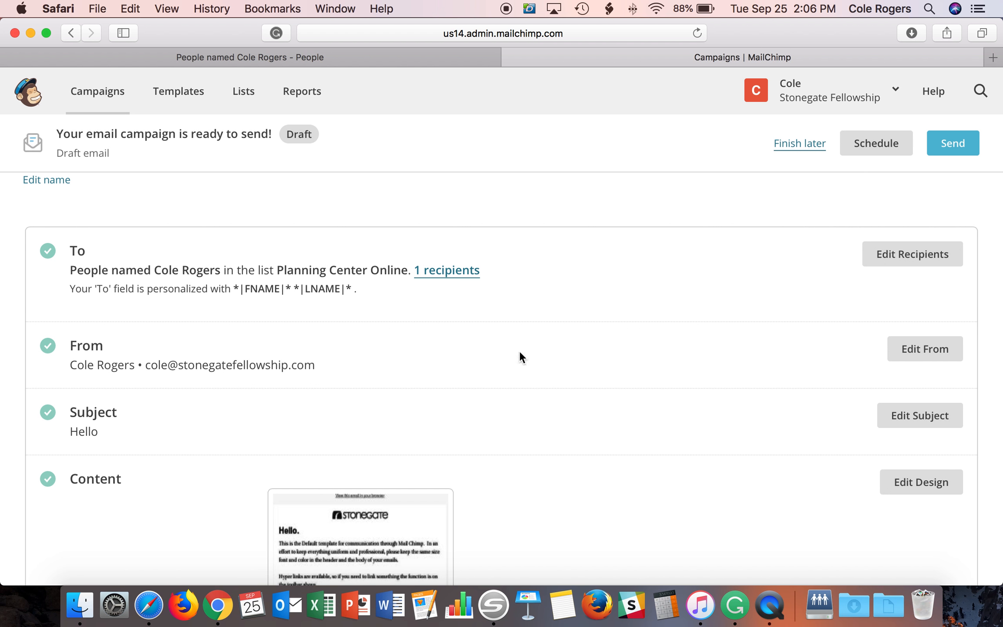
- Send the Hello campaign now to its 1 Planning Center Online subscriber
{"action": "left_click", "coordinate": [957, 144]}
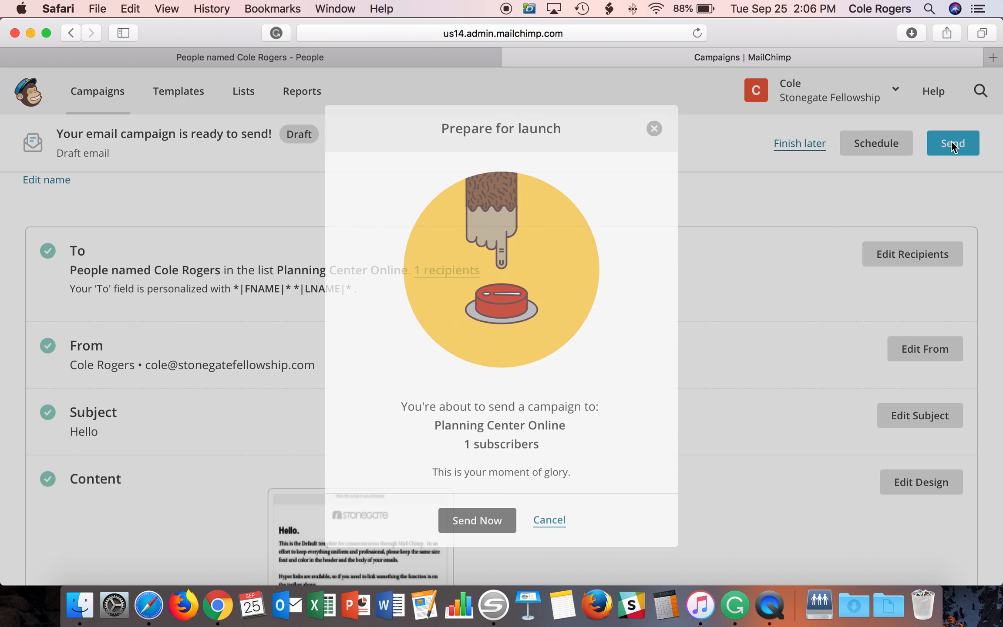
{"action": "left_click", "coordinate": [475, 522]}
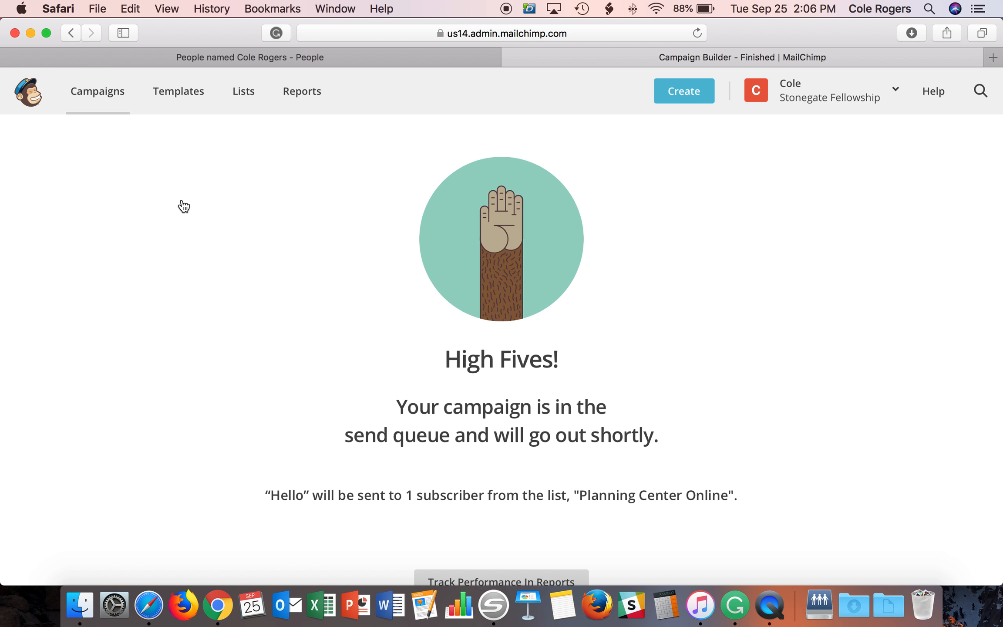
{"action": "left_click", "coordinate": [101, 103]}
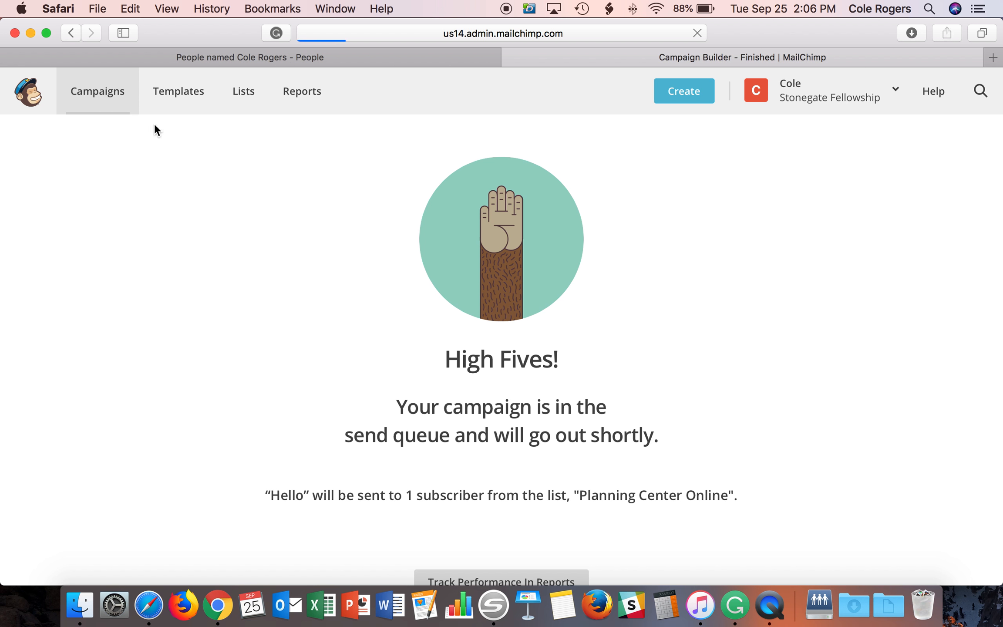
- Review the Hello and Don't Miss Out rows in Recent campaigns, then open Don't Miss Out's report
{"action": "scroll", "coordinate": [219, 213], "scroll_direction": "down", "scroll_amount": 3}
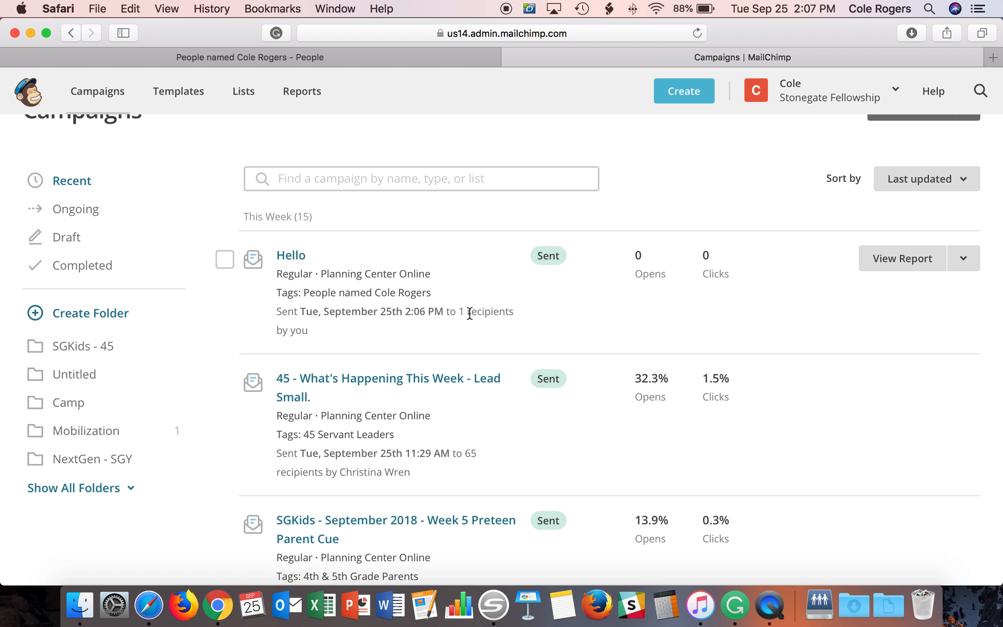
{"action": "left_click_drag", "start_coordinate": [460, 311], "coordinate": [517, 313]}
{"action": "scroll", "coordinate": [198, 371], "scroll_direction": "down", "scroll_amount": 4}
{"action": "scroll", "coordinate": [198, 370], "scroll_direction": "down", "scroll_amount": 2}
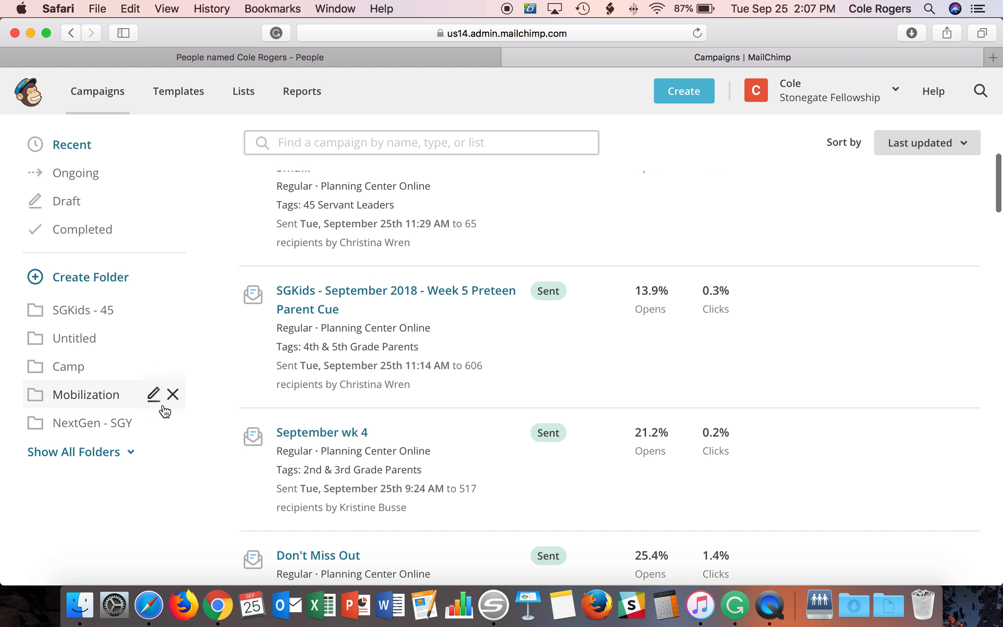
{"action": "scroll", "coordinate": [196, 436], "scroll_direction": "down", "scroll_amount": 4}
{"action": "left_click_drag", "start_coordinate": [298, 403], "coordinate": [387, 404]}
{"action": "left_click", "coordinate": [341, 444]}
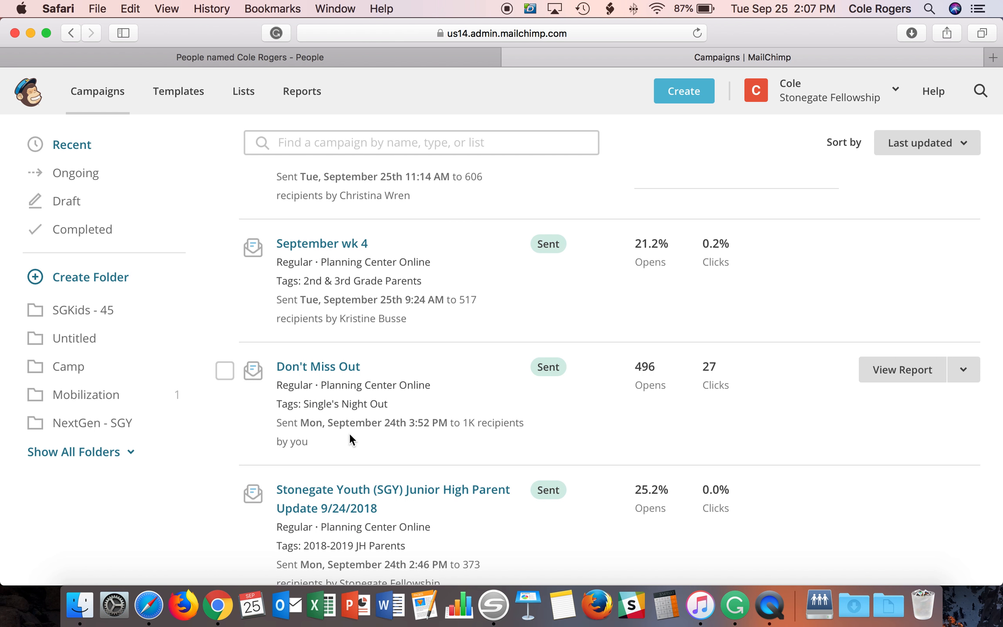
{"action": "left_click_drag", "start_coordinate": [301, 422], "coordinate": [429, 422]}
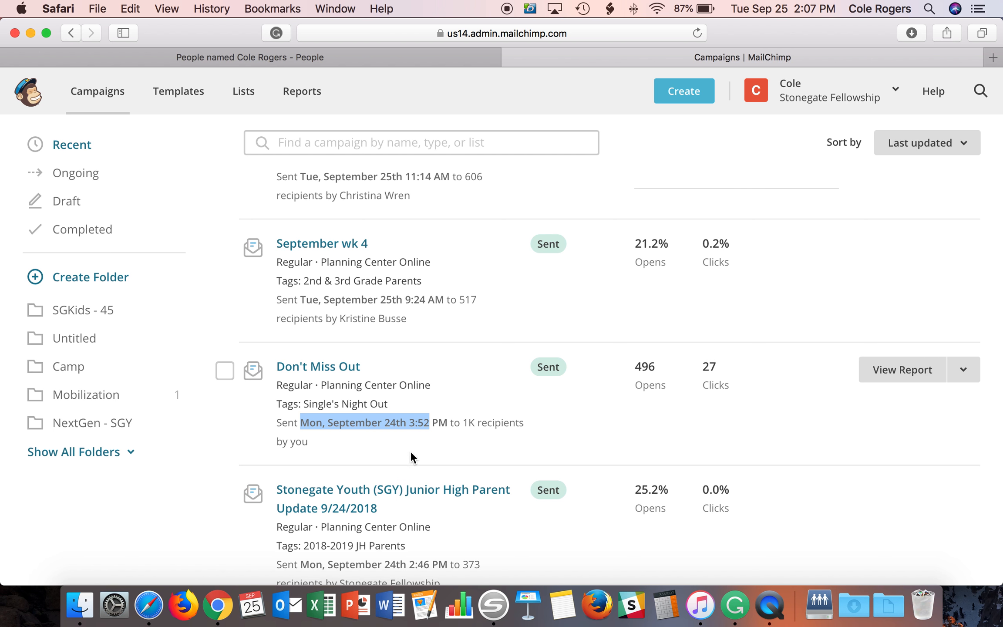
{"action": "left_click", "coordinate": [432, 436]}
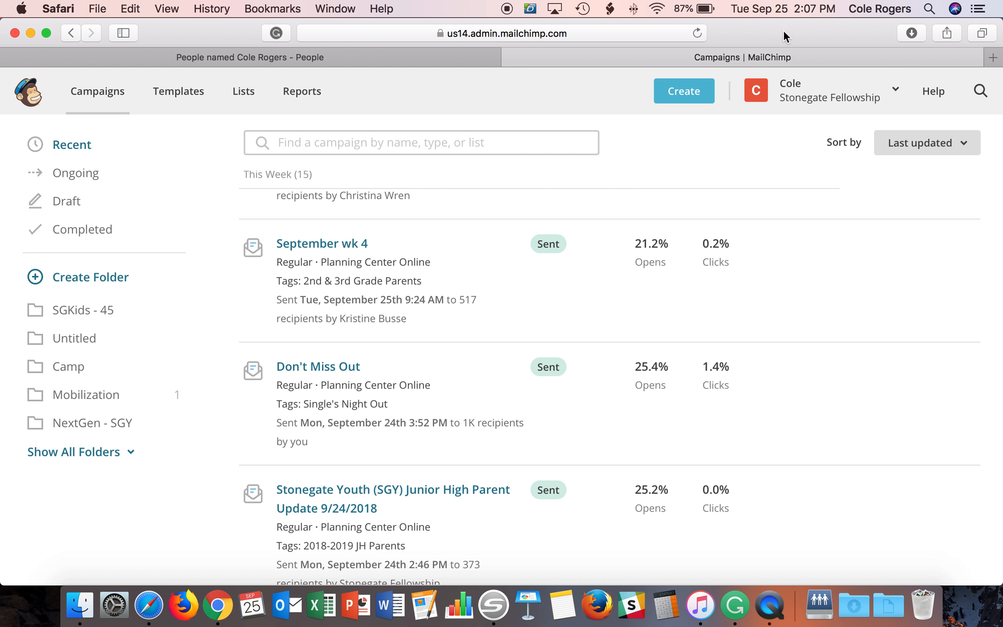
{"action": "double_click", "coordinate": [462, 422]}
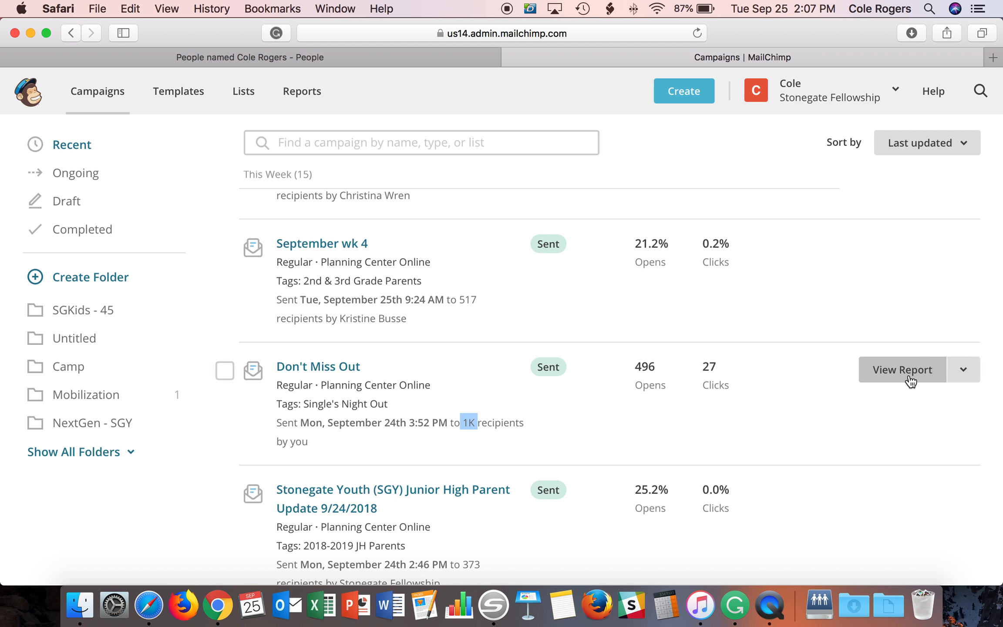
{"action": "left_click", "coordinate": [896, 370]}
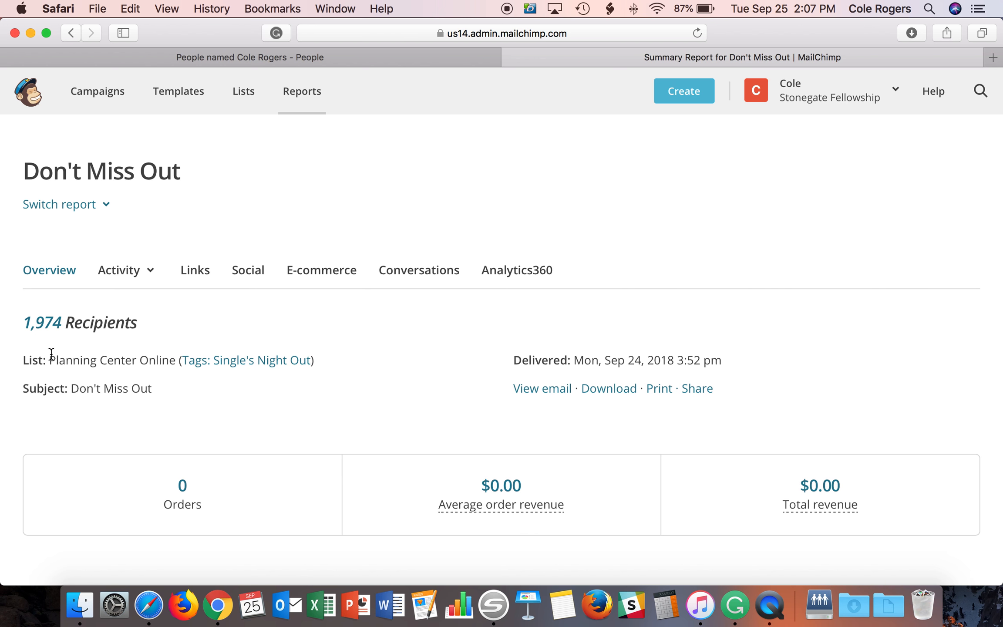
- Scroll through the Don't Miss Out report's opens, clicks, 24-hour performance and $0.00 revenue, then back up
{"action": "scroll", "coordinate": [43, 359], "scroll_direction": "down", "scroll_amount": 5}
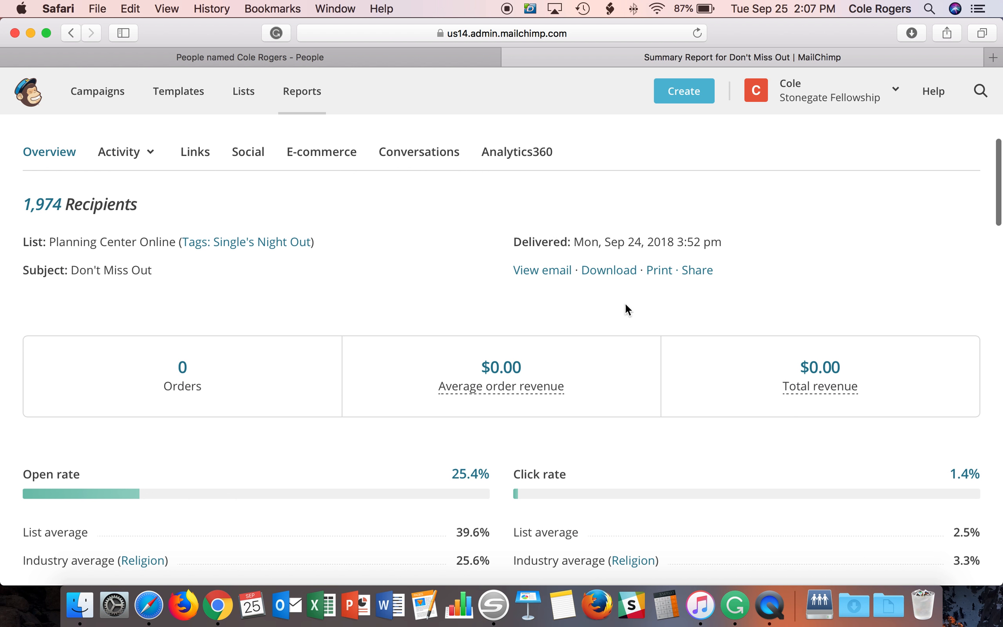
{"action": "scroll", "coordinate": [378, 390], "scroll_direction": "down", "scroll_amount": 7}
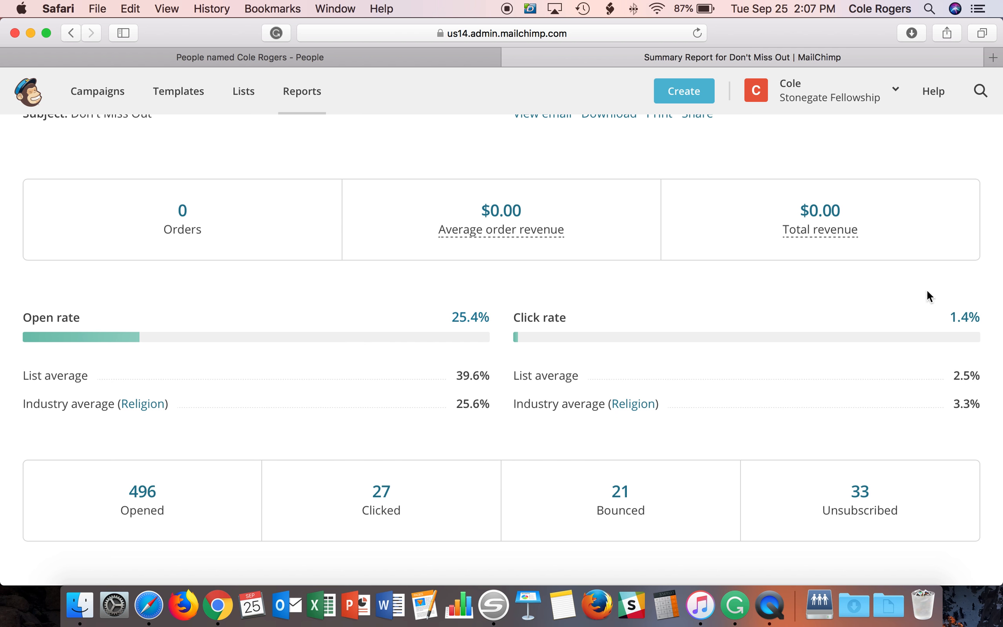
{"action": "scroll", "coordinate": [829, 380], "scroll_direction": "down", "scroll_amount": 5}
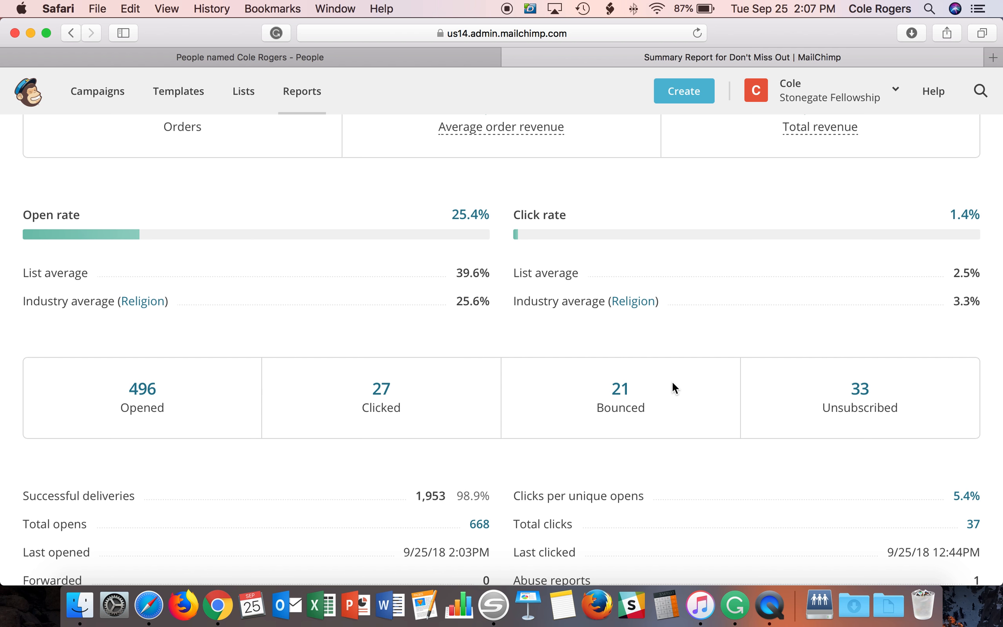
{"action": "scroll", "coordinate": [431, 388], "scroll_direction": "down", "scroll_amount": 3}
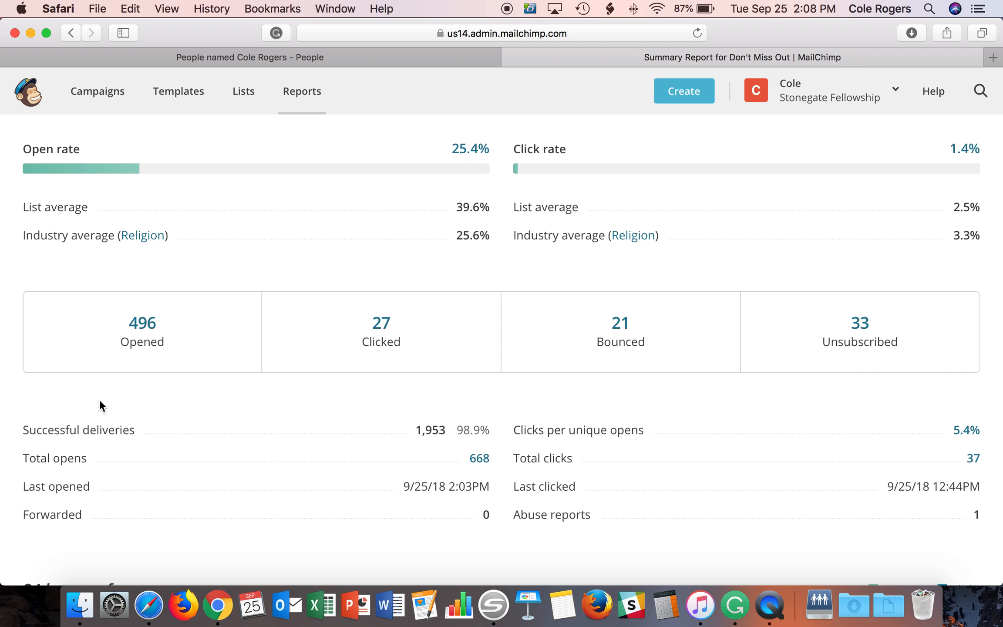
{"action": "scroll", "coordinate": [99, 401], "scroll_direction": "down", "scroll_amount": 8}
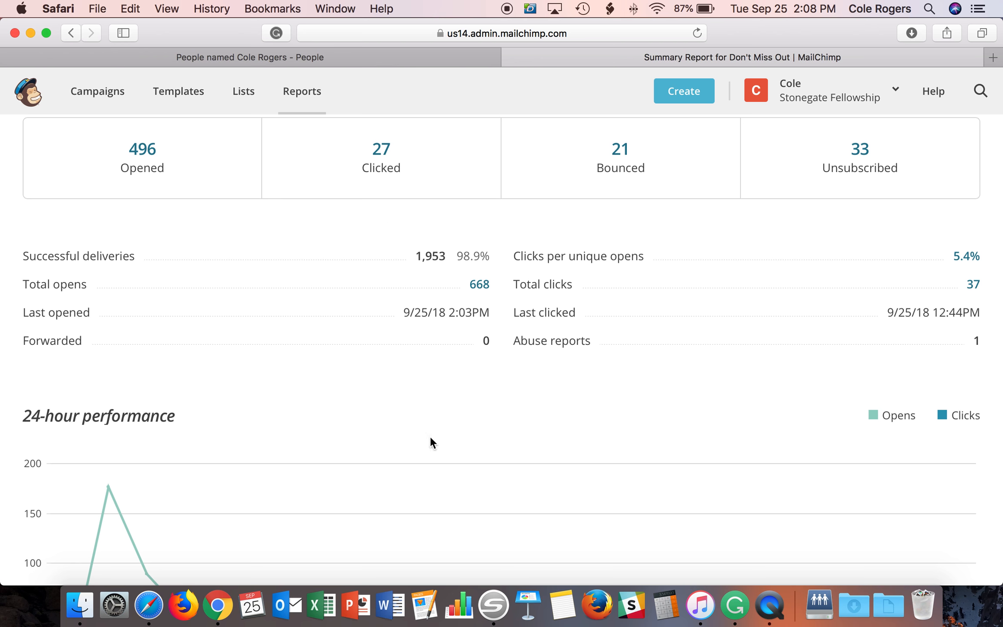
{"action": "scroll", "coordinate": [226, 443], "scroll_direction": "down", "scroll_amount": 12}
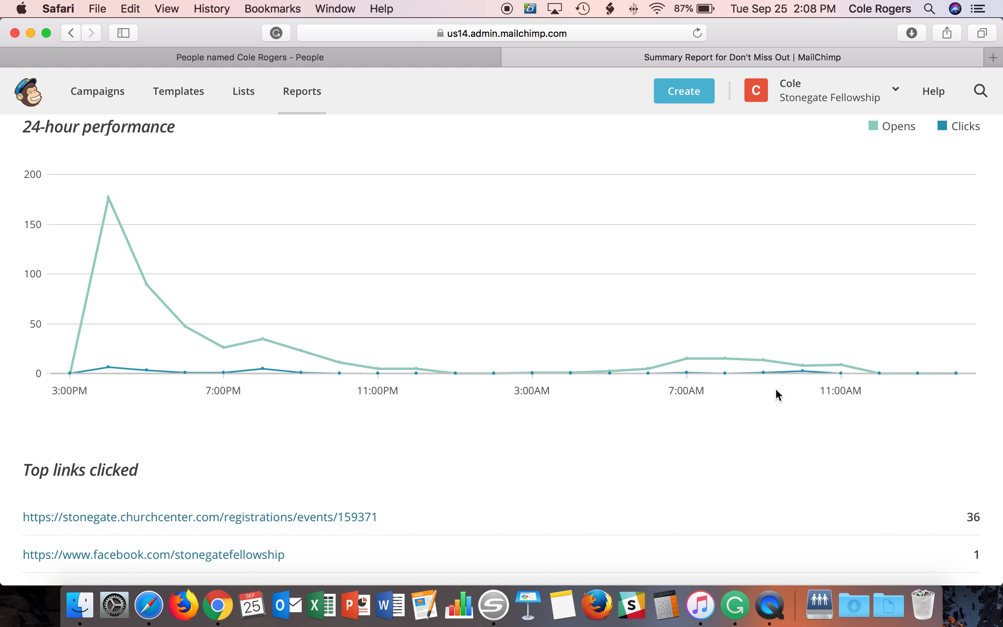
{"action": "scroll", "coordinate": [426, 490], "scroll_direction": "down", "scroll_amount": 20}
{"action": "scroll", "coordinate": [430, 498], "scroll_direction": "down", "scroll_amount": 10}
{"action": "scroll", "coordinate": [430, 496], "scroll_direction": "up", "scroll_amount": 20}
{"action": "scroll", "coordinate": [429, 490], "scroll_direction": "up", "scroll_amount": 20}
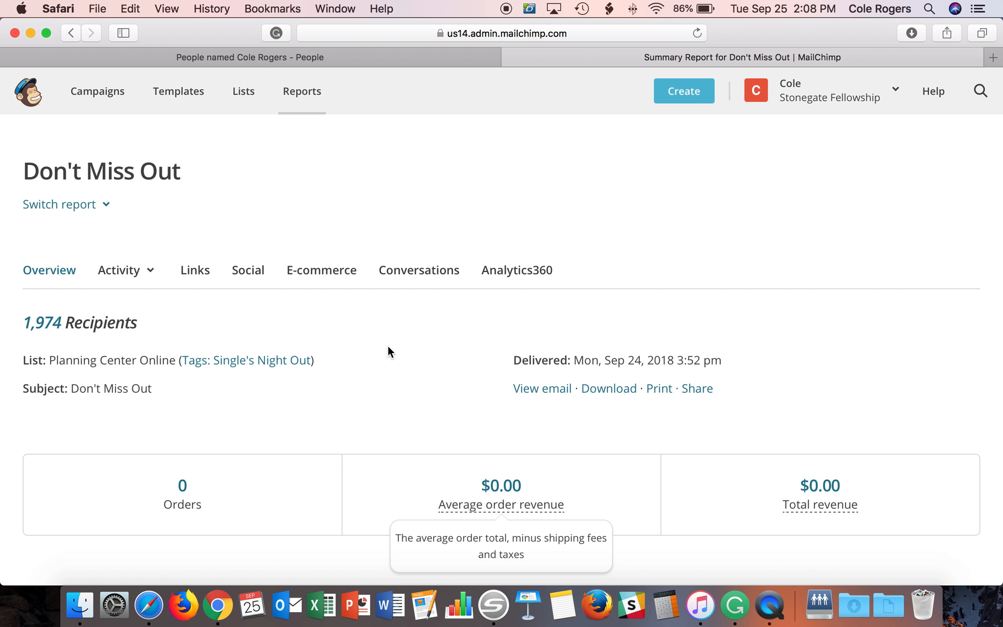